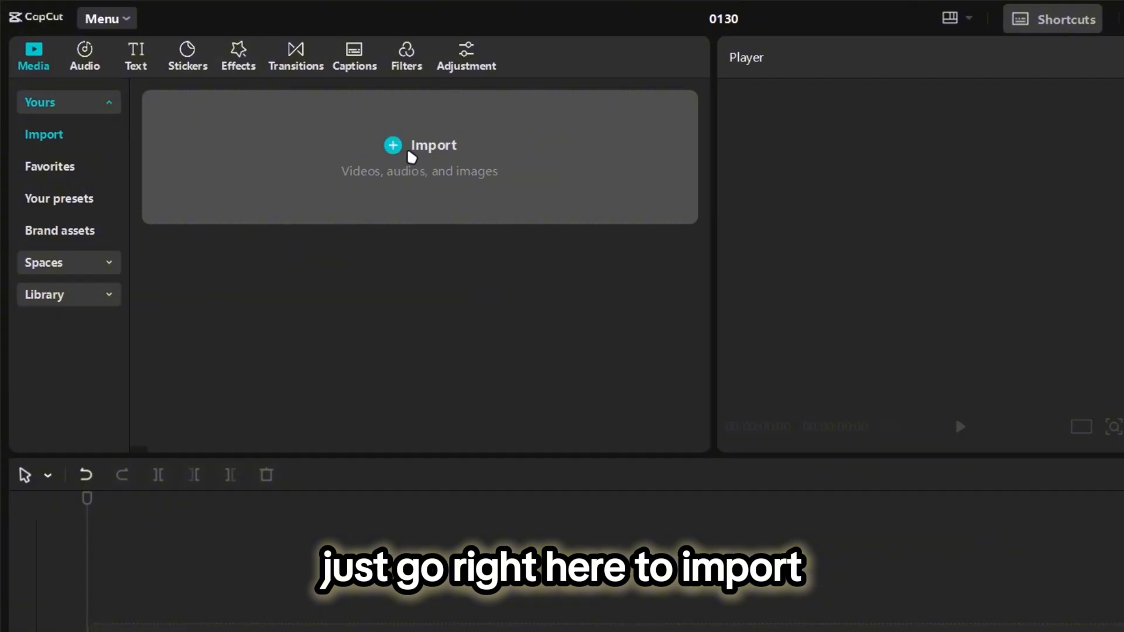
Import the Sample video from the Downloads folder and place it at the start of the timeline.
{"action": "left_click", "coordinate": [415, 155]}
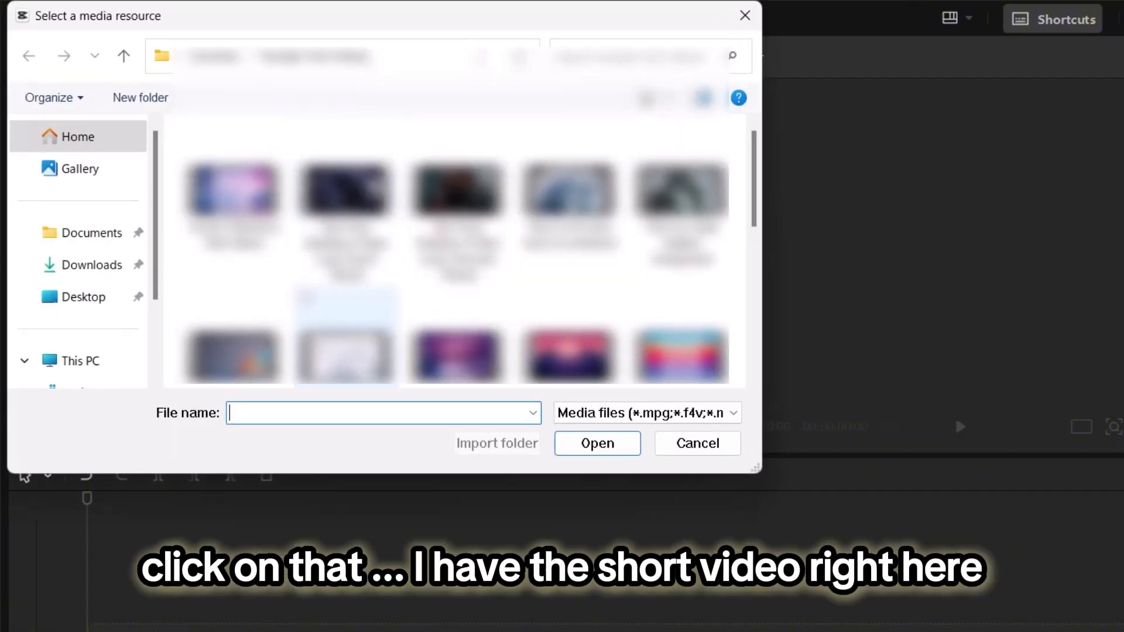
{"action": "left_click", "coordinate": [69, 267]}
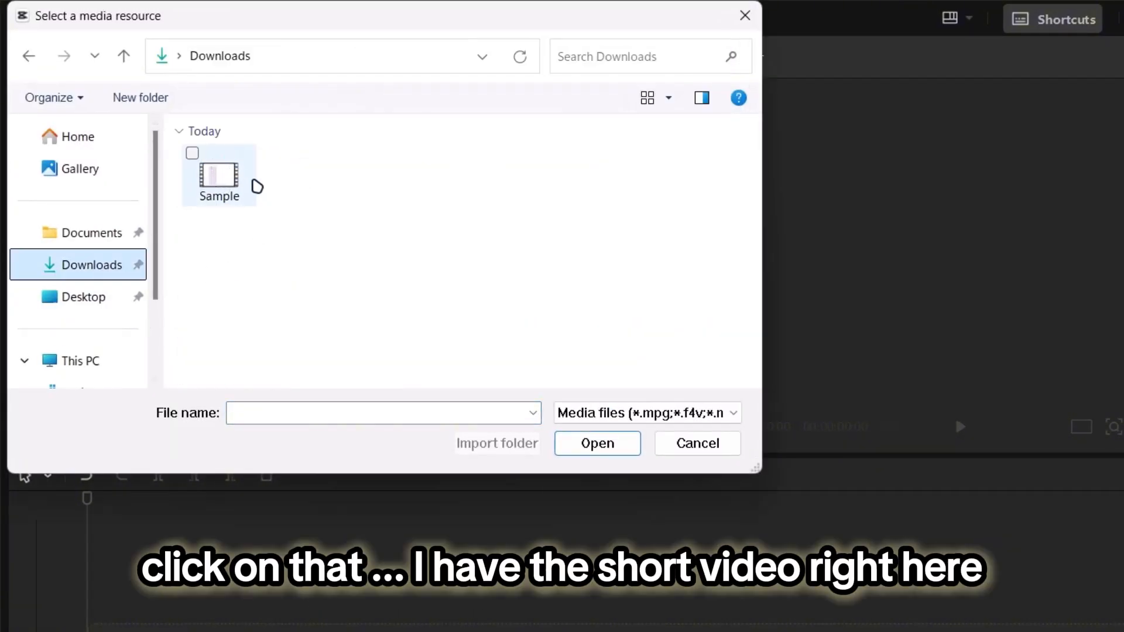
{"action": "left_click", "coordinate": [220, 177]}
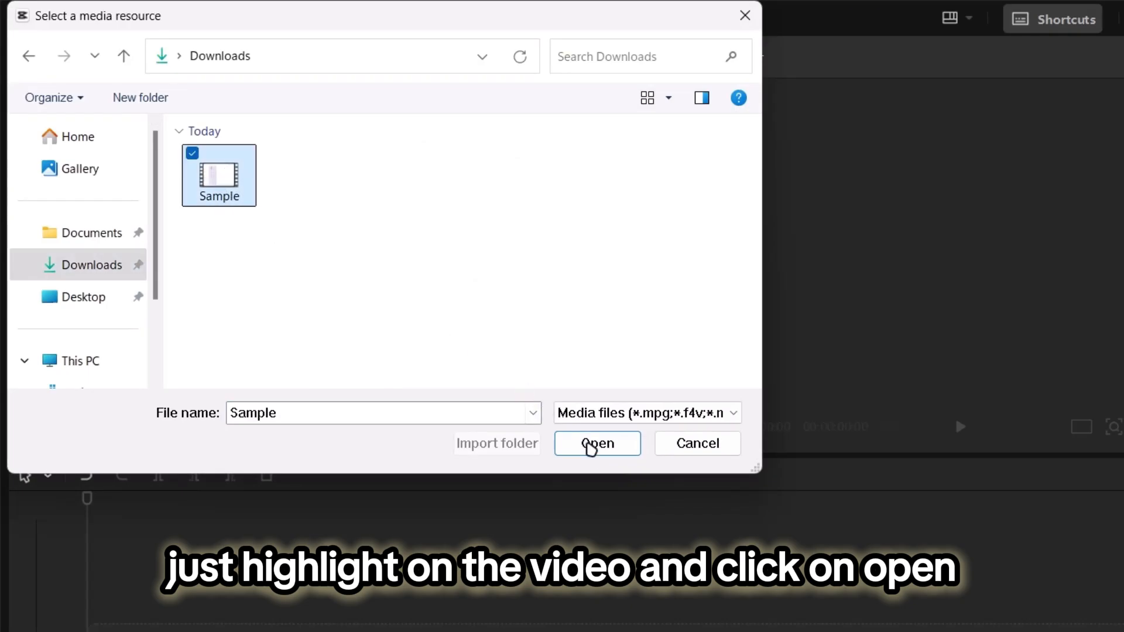
{"action": "left_click", "coordinate": [597, 445]}
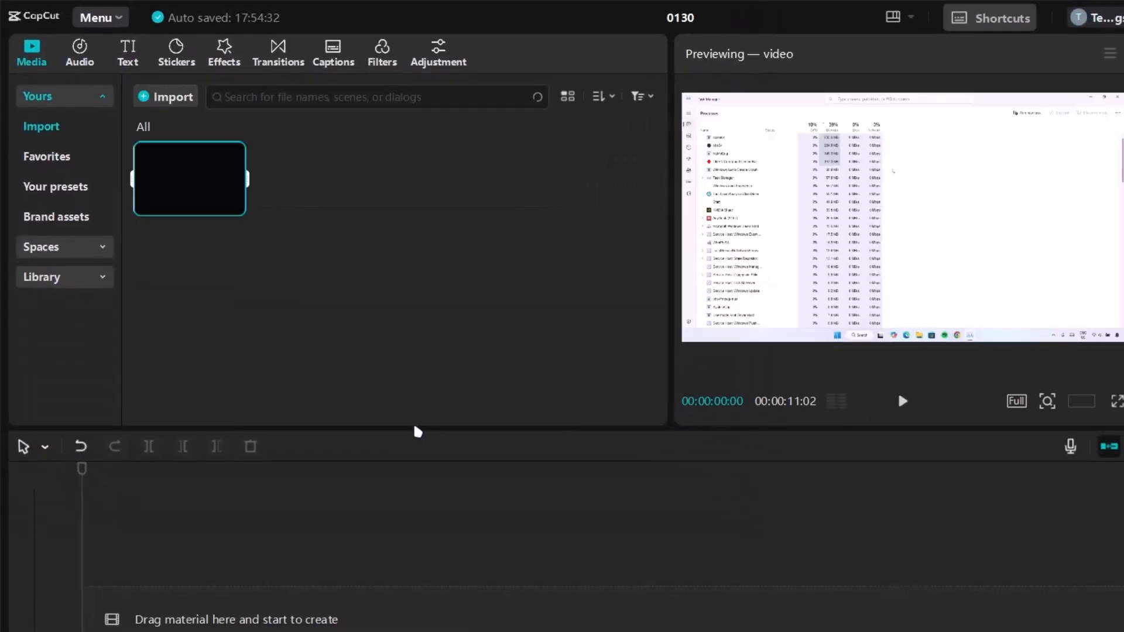
{"action": "left_click_drag", "start_coordinate": [160, 138], "coordinate": [100, 449]}
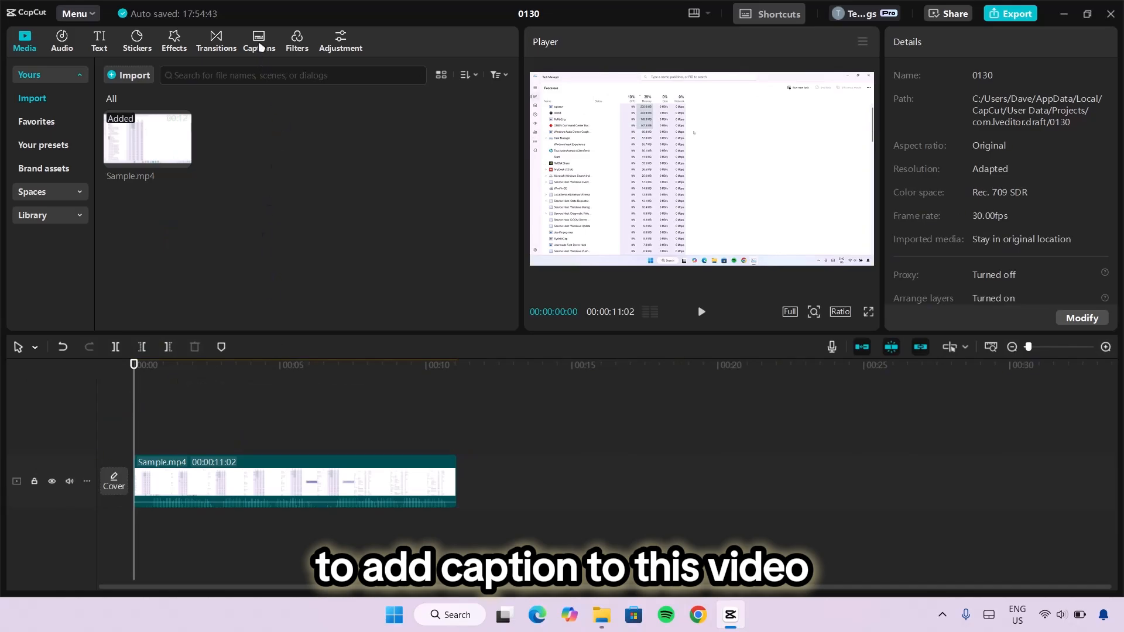
Open the automatic caption settings for the video.
{"action": "left_click", "coordinate": [258, 38]}
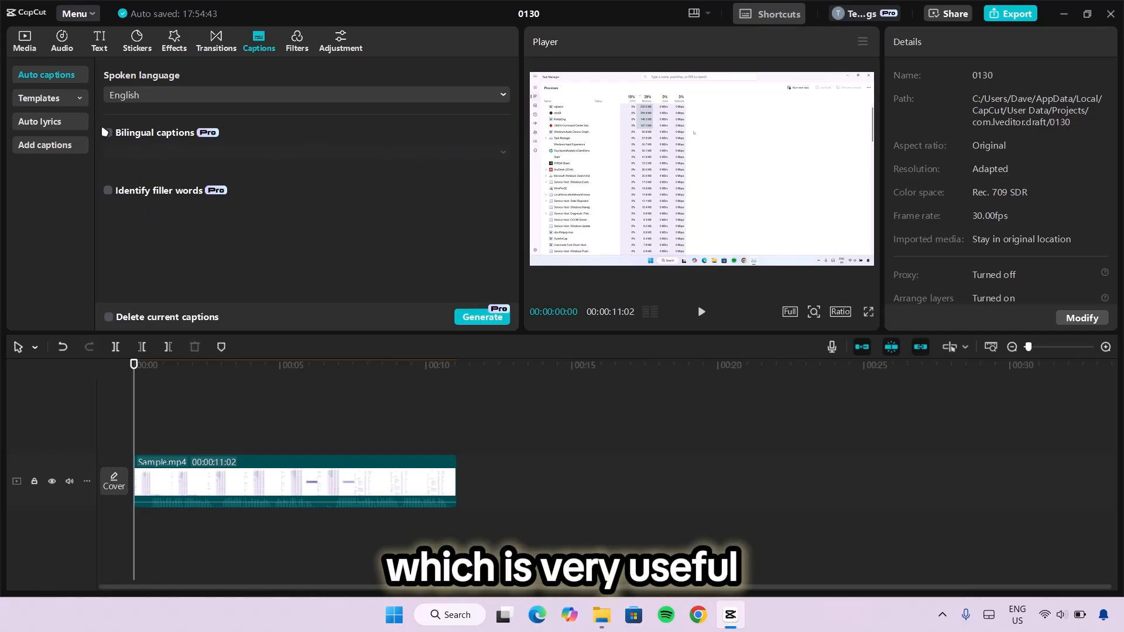
Try the bilingual captions option, browse its translation languages, and switch off both bilingual captions and filler word identification.
{"action": "left_click", "coordinate": [142, 134]}
{"action": "left_click", "coordinate": [459, 155]}
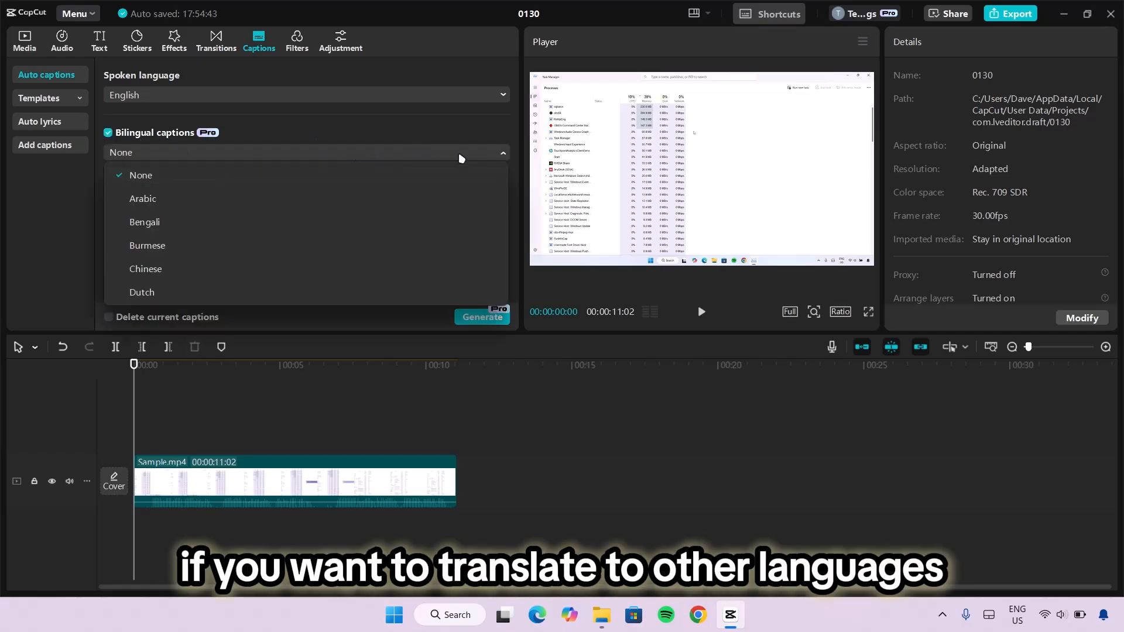
{"action": "scroll", "coordinate": [188, 295], "scroll_direction": "down", "scroll_amount": 10}
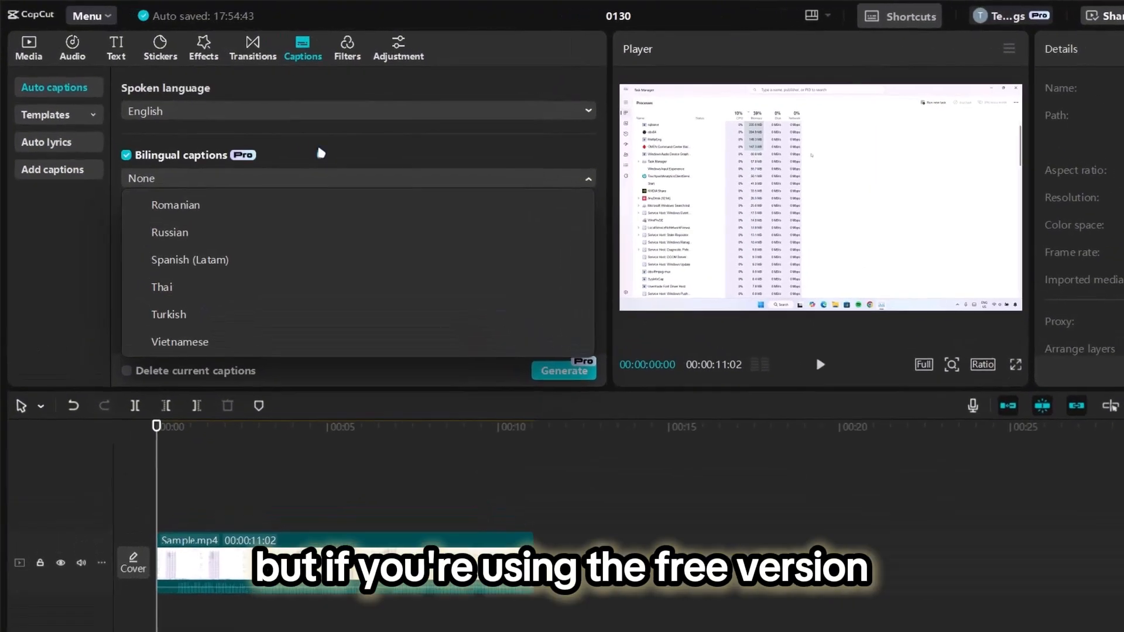
{"action": "left_click", "coordinate": [354, 169]}
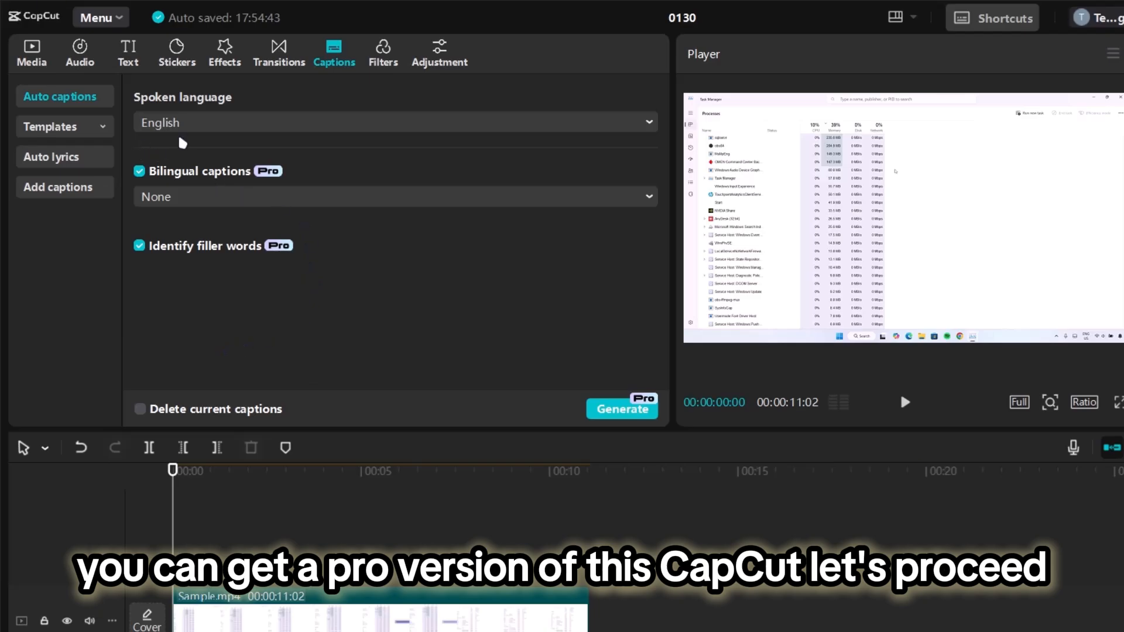
{"action": "left_click", "coordinate": [139, 171]}
{"action": "left_click", "coordinate": [140, 246]}
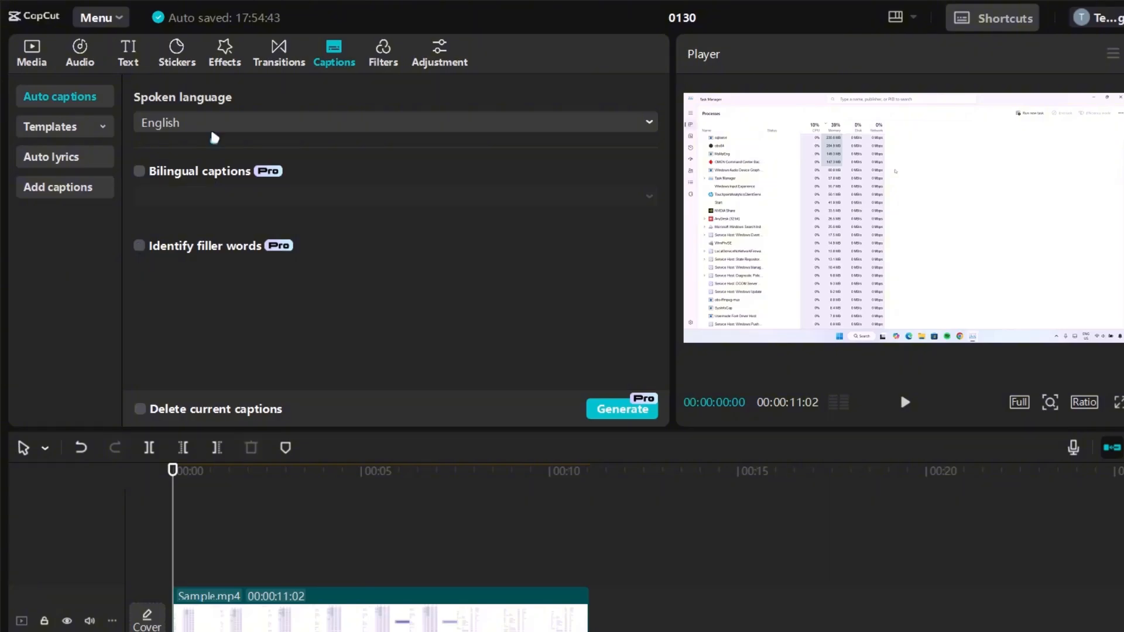
Generate automatic captions for the video with English as the spoken language.
{"action": "left_click", "coordinate": [648, 125]}
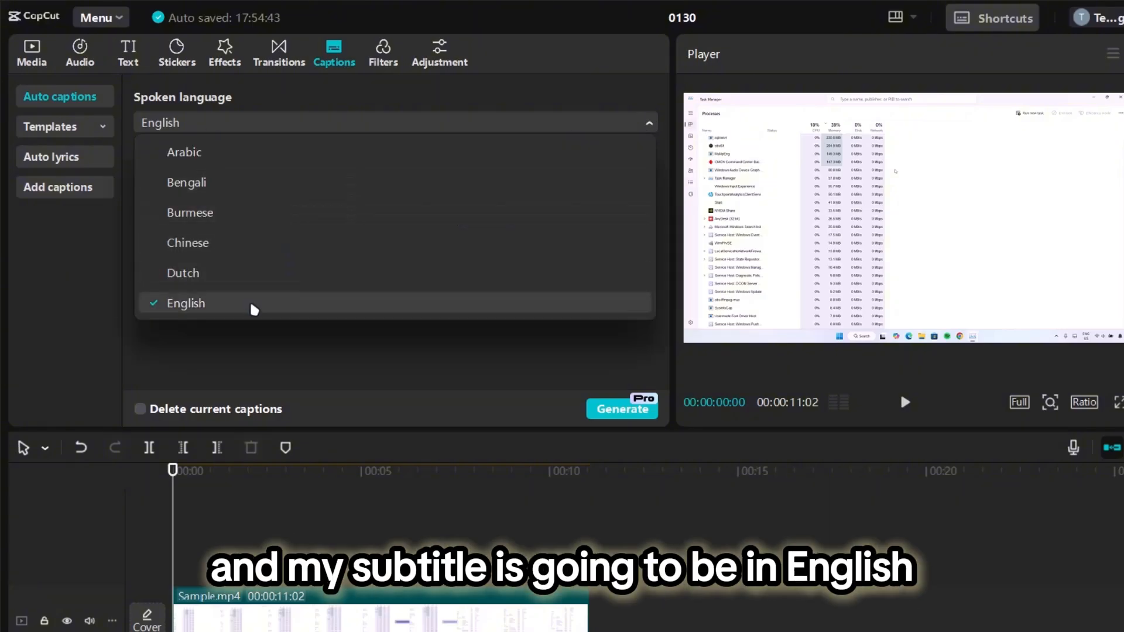
{"action": "left_click", "coordinate": [199, 308]}
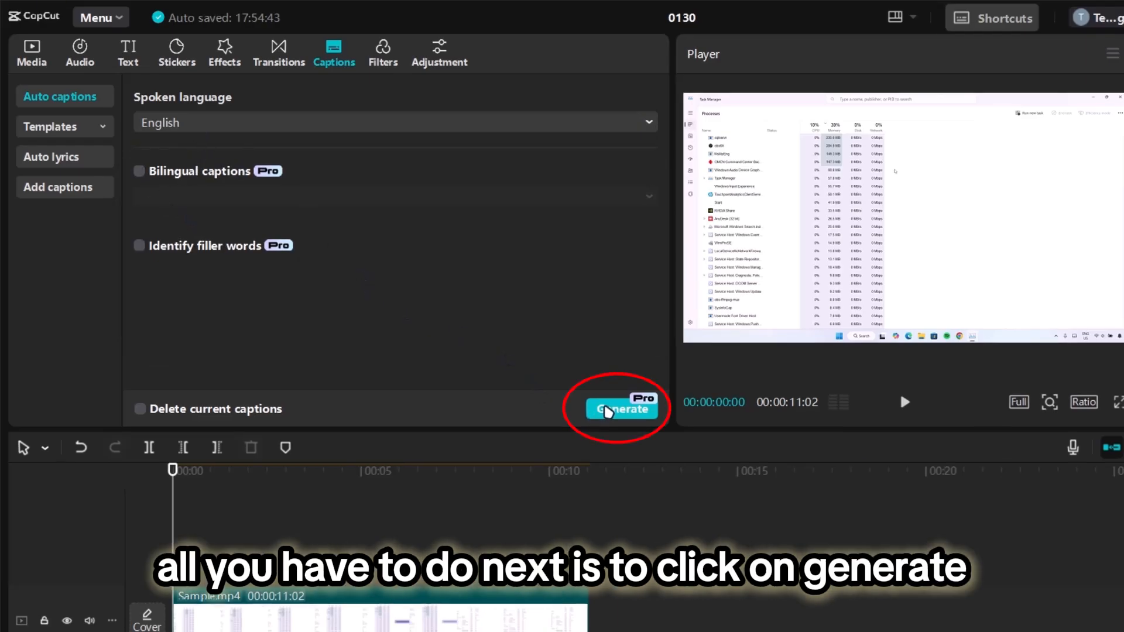
{"action": "left_click", "coordinate": [551, 372]}
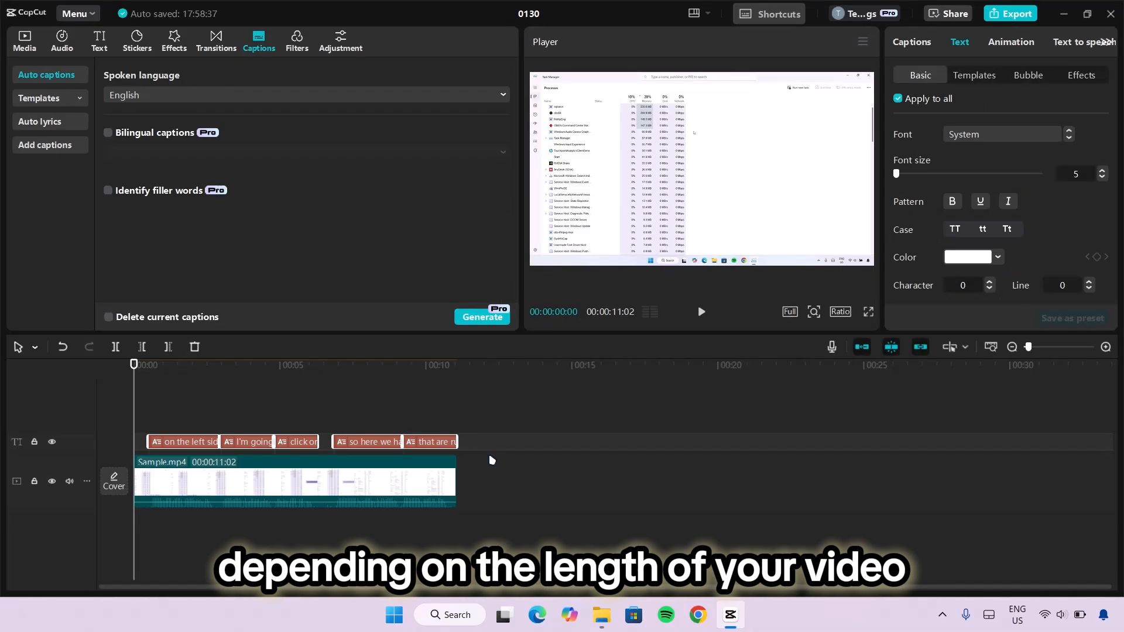
Play the video to check the generated captions, and return the playhead to 00:00:01:15 on the first caption.
{"action": "left_click", "coordinate": [702, 315]}
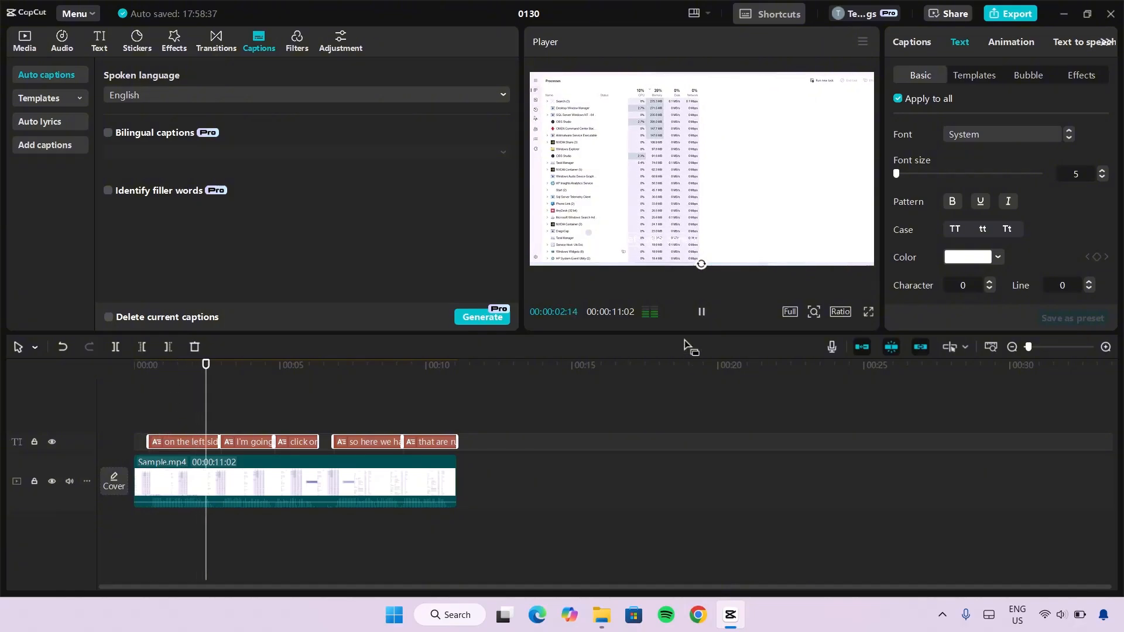
{"action": "left_click", "coordinate": [696, 314]}
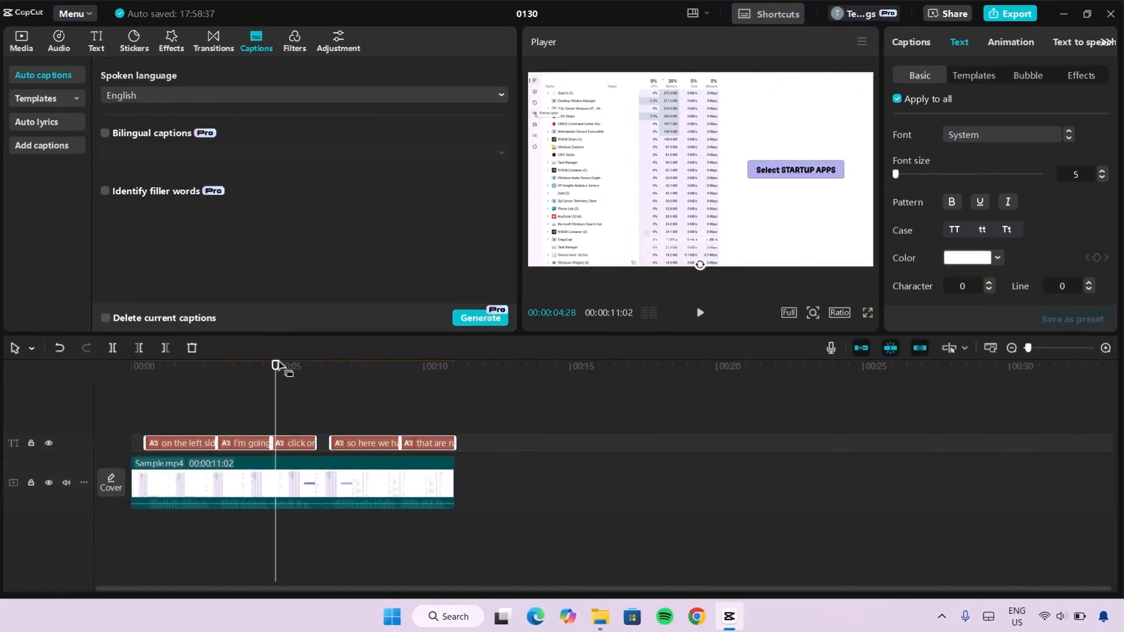
{"action": "left_click_drag", "start_coordinate": [283, 367], "coordinate": [178, 393]}
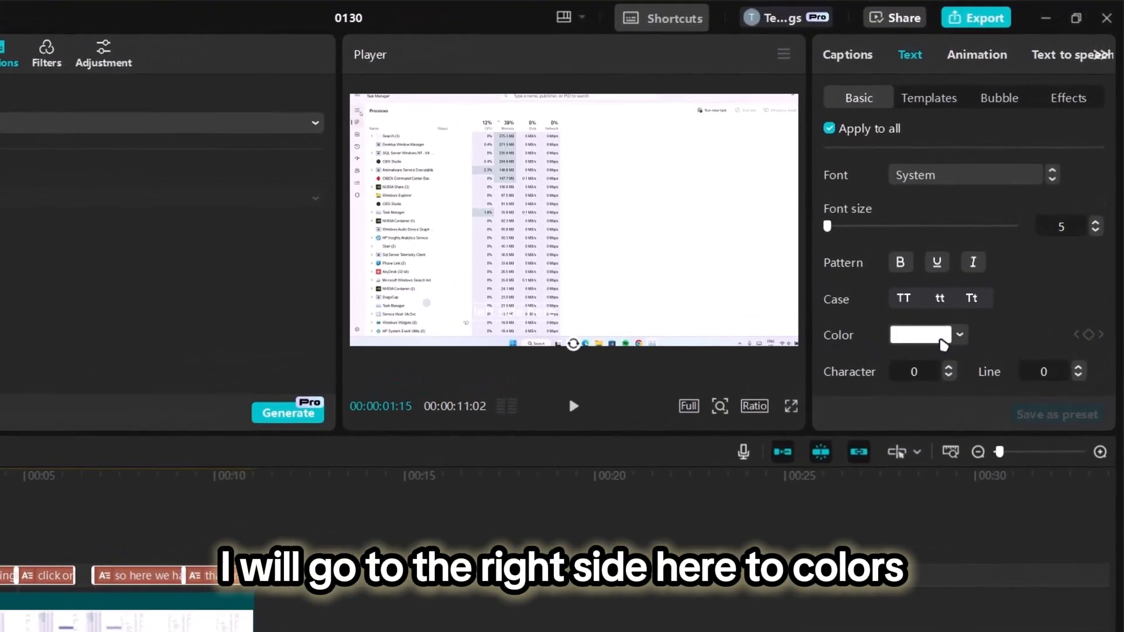
Set the text color of all captions to near-black, hex 141212, and make the text bold.
{"action": "left_click", "coordinate": [960, 336]}
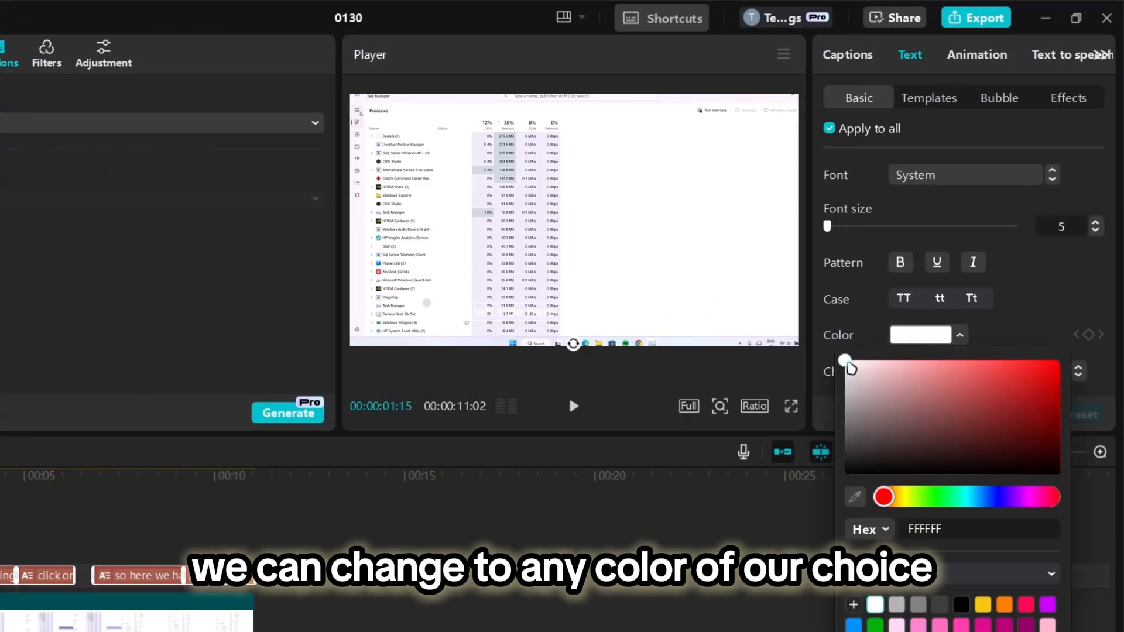
{"action": "left_click_drag", "start_coordinate": [850, 367], "coordinate": [866, 466]}
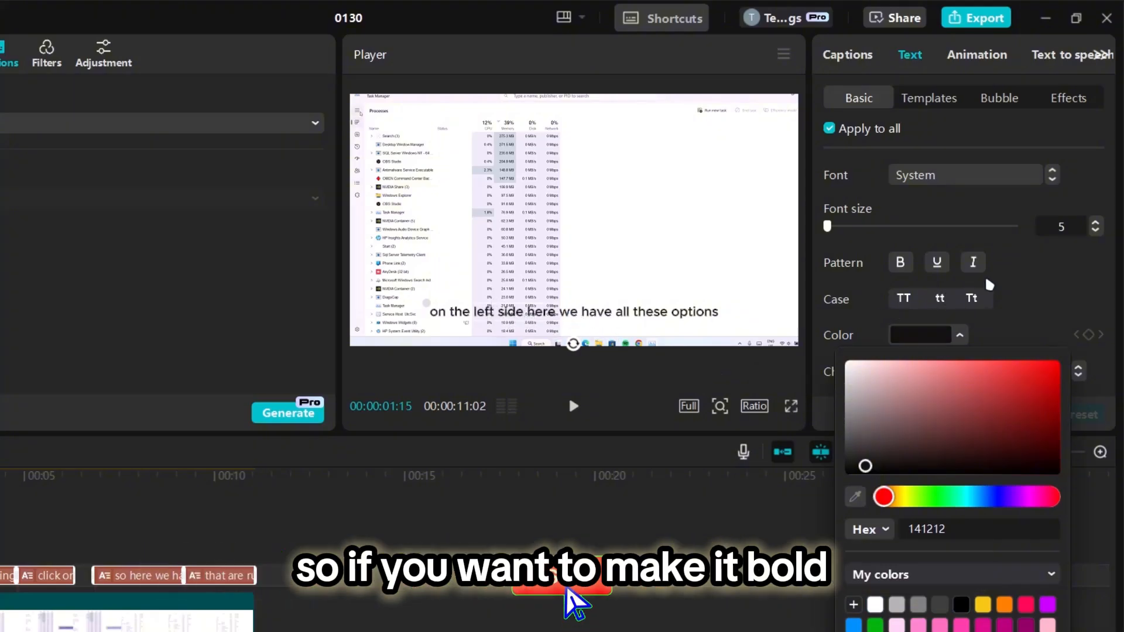
{"action": "left_click", "coordinate": [1025, 283]}
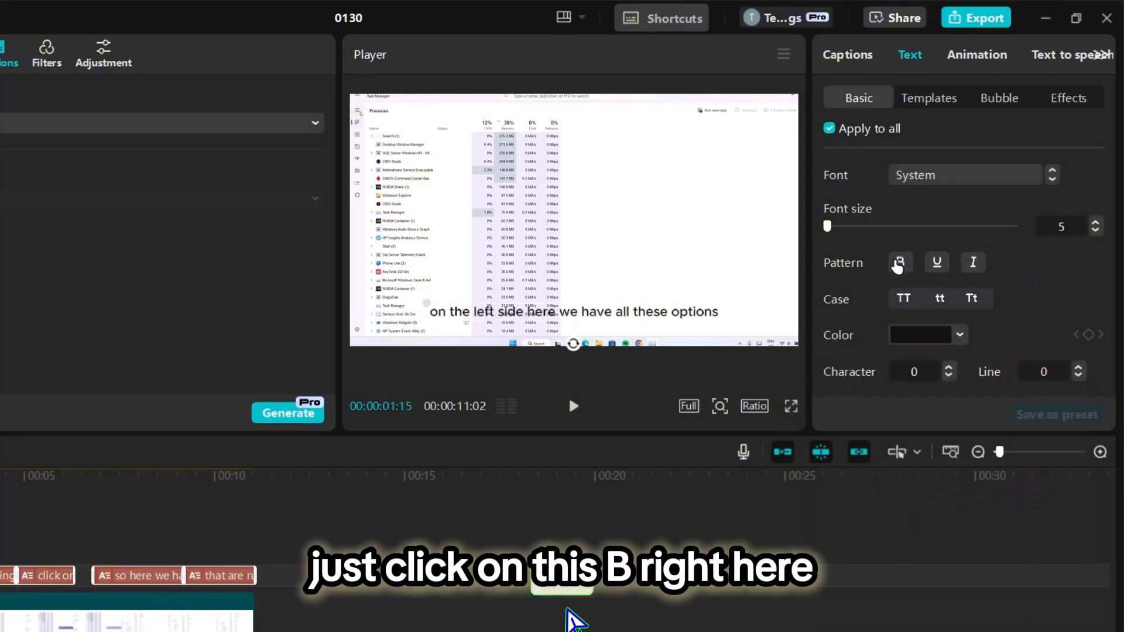
{"action": "left_click", "coordinate": [900, 263]}
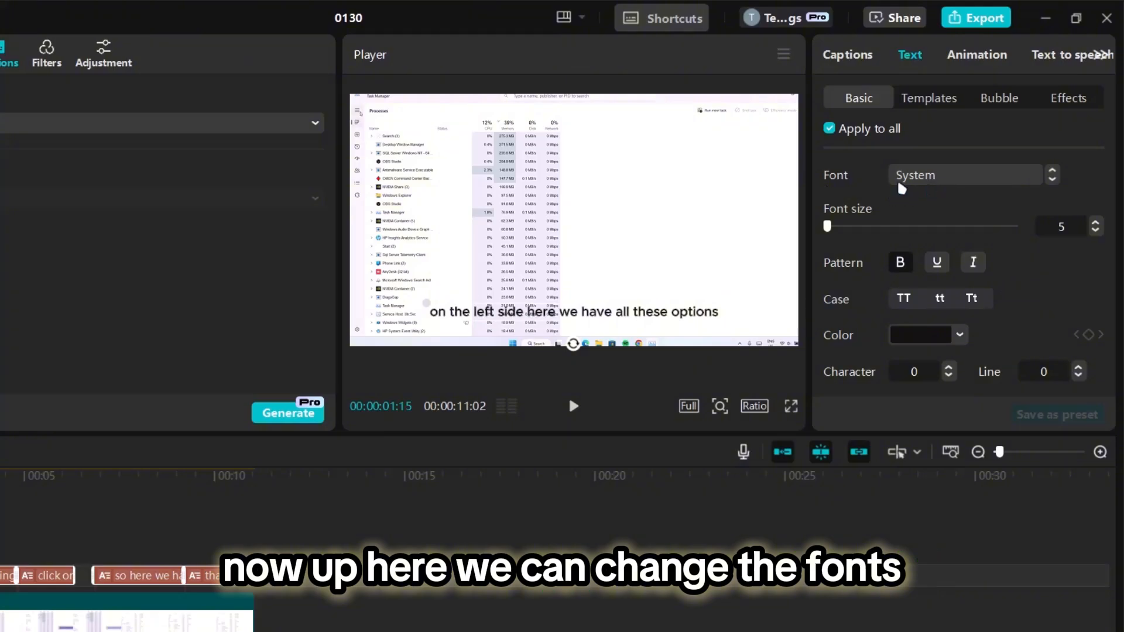
Browse the available fonts and apply Gotham to all captions.
{"action": "left_click", "coordinate": [1035, 186]}
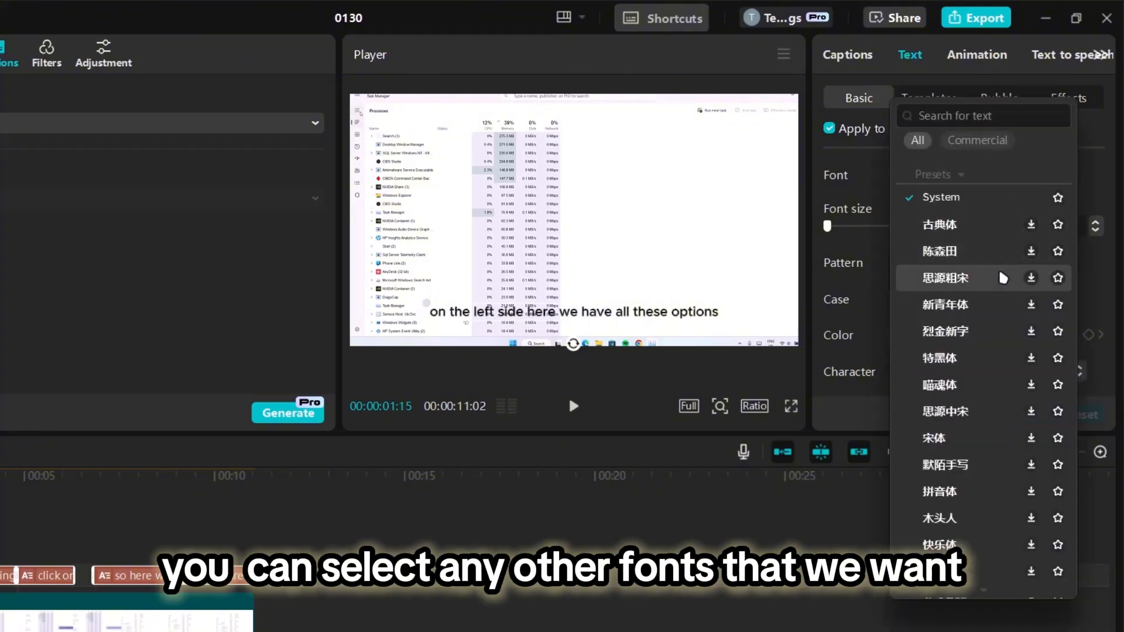
{"action": "scroll", "coordinate": [995, 363], "scroll_direction": "down", "scroll_amount": 10}
{"action": "scroll", "coordinate": [961, 385], "scroll_direction": "down", "scroll_amount": 15}
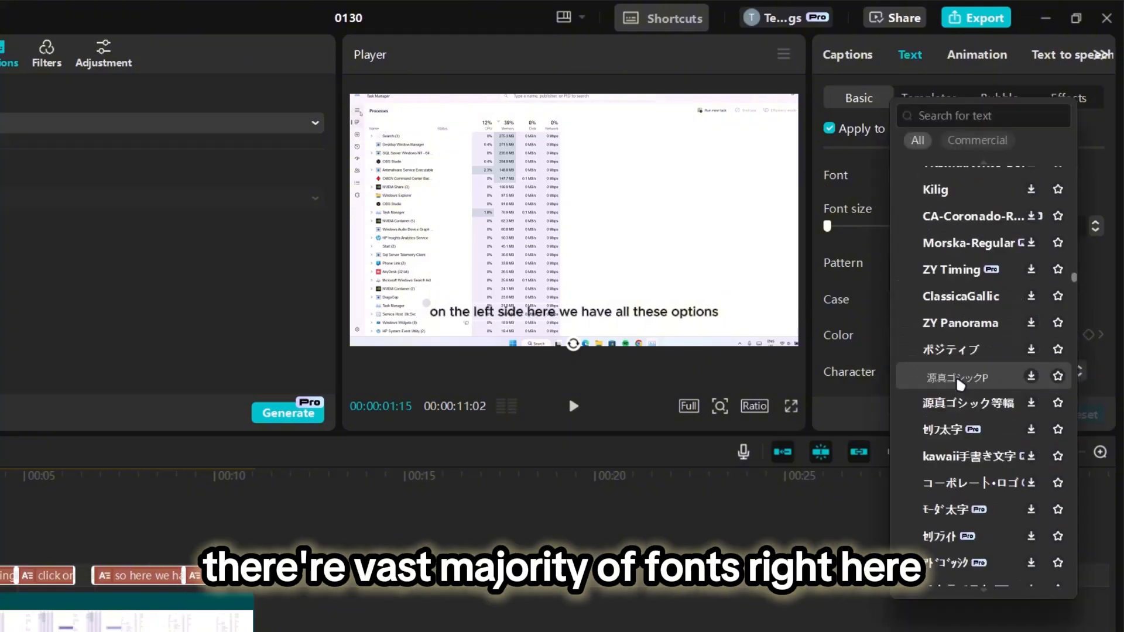
{"action": "scroll", "coordinate": [960, 385], "scroll_direction": "up", "scroll_amount": 15}
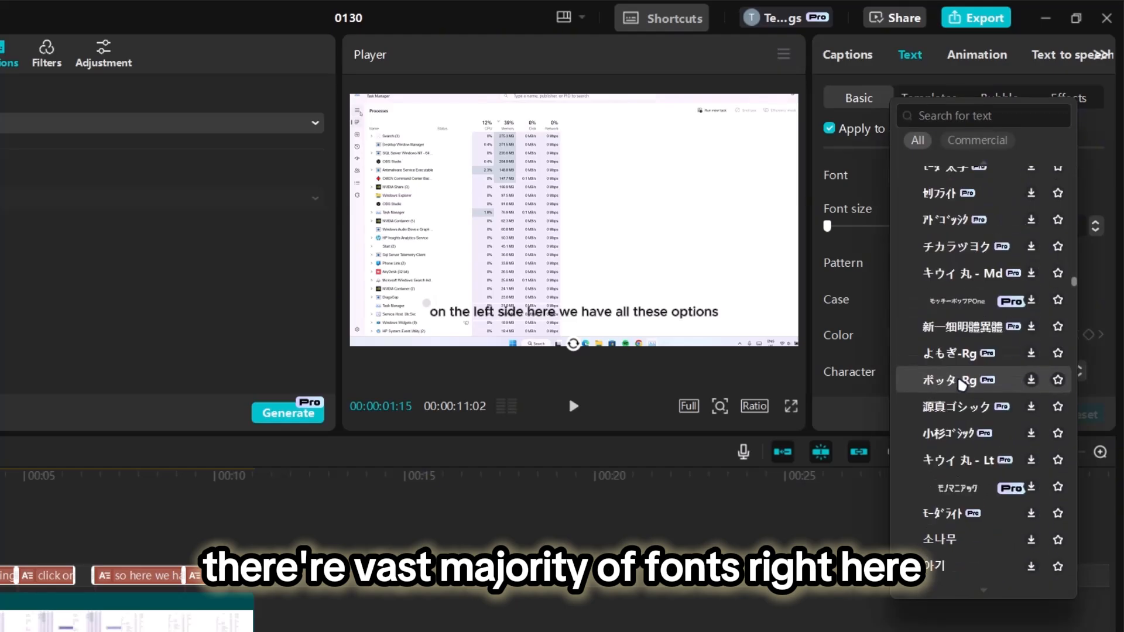
{"action": "left_click", "coordinate": [944, 269]}
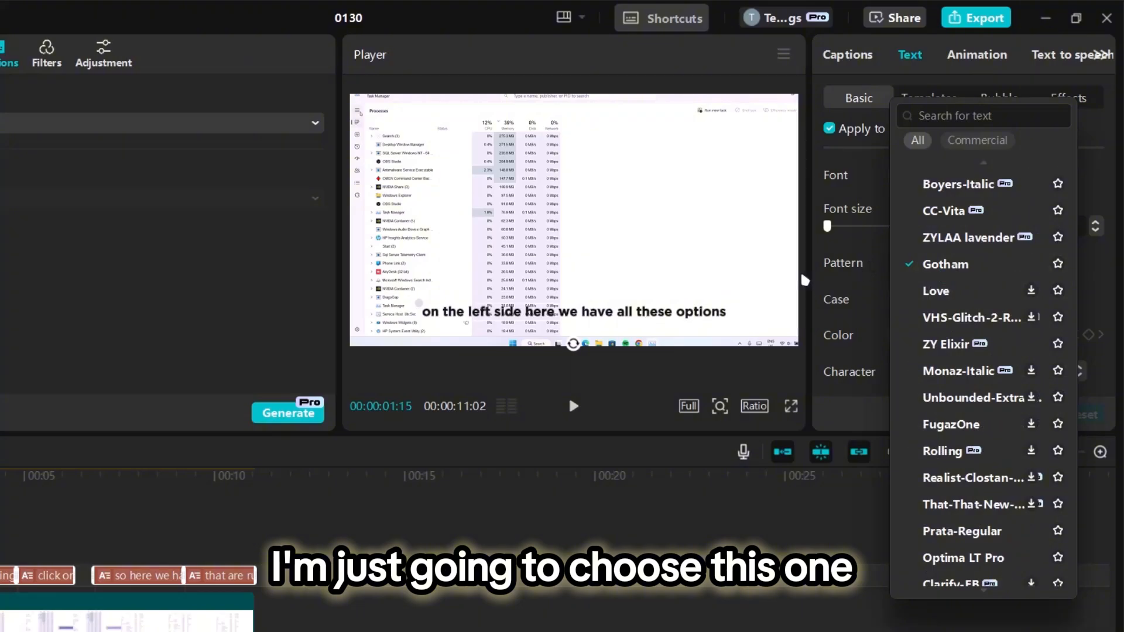
Select the caption in the preview, keep its font size at 5, and lower it slightly to about Y -862.
{"action": "left_click", "coordinate": [723, 319]}
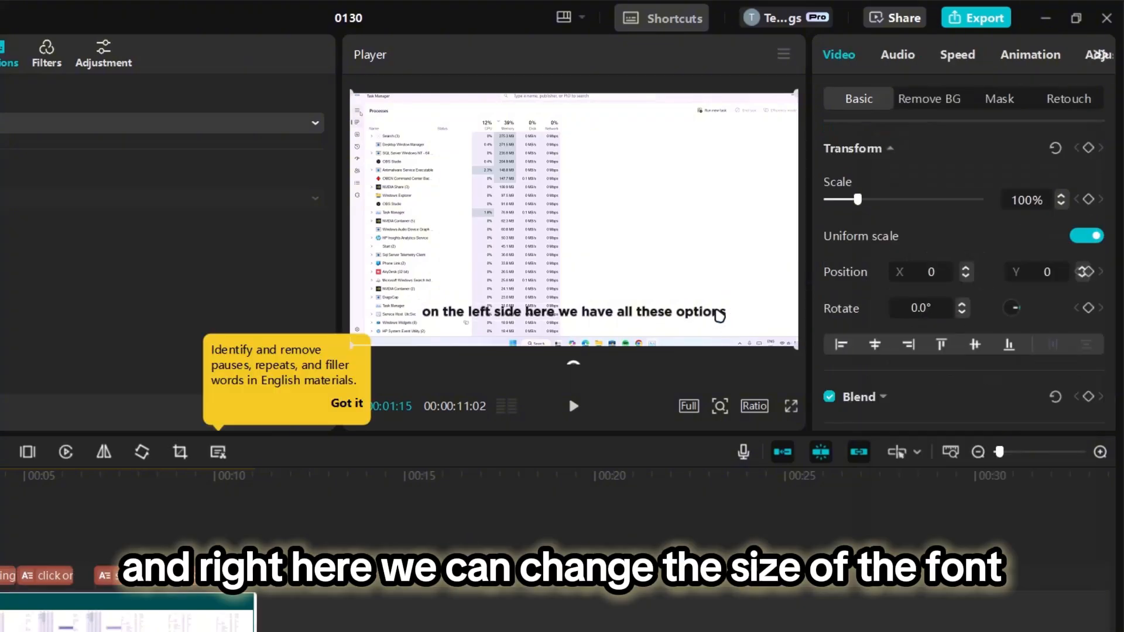
{"action": "left_click", "coordinate": [720, 315]}
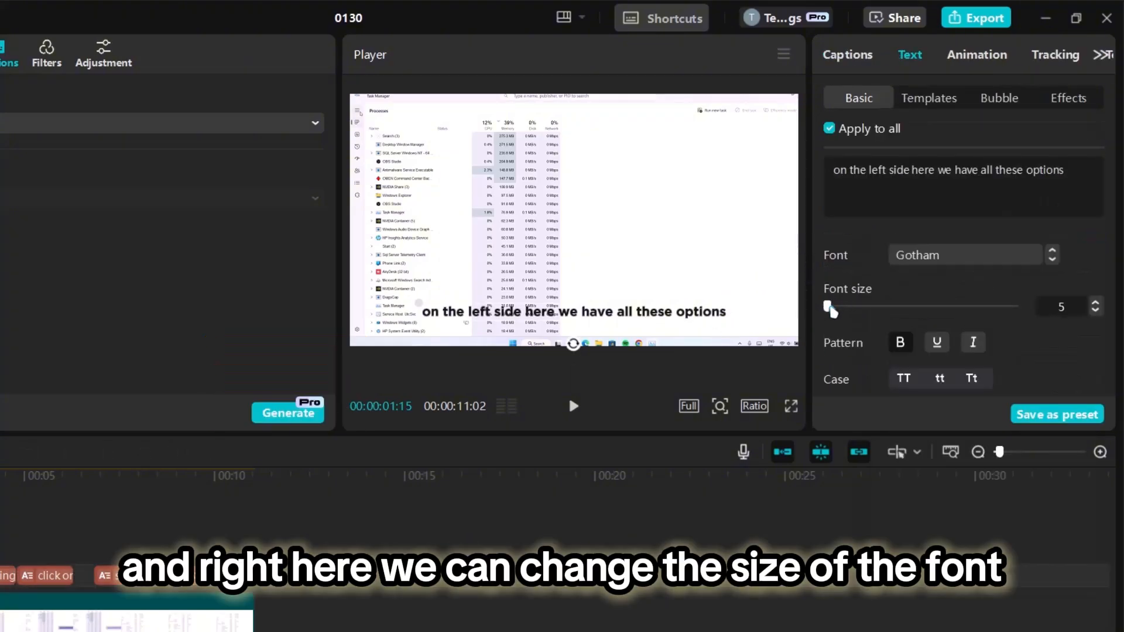
{"action": "left_click_drag", "start_coordinate": [831, 308], "coordinate": [831, 315]}
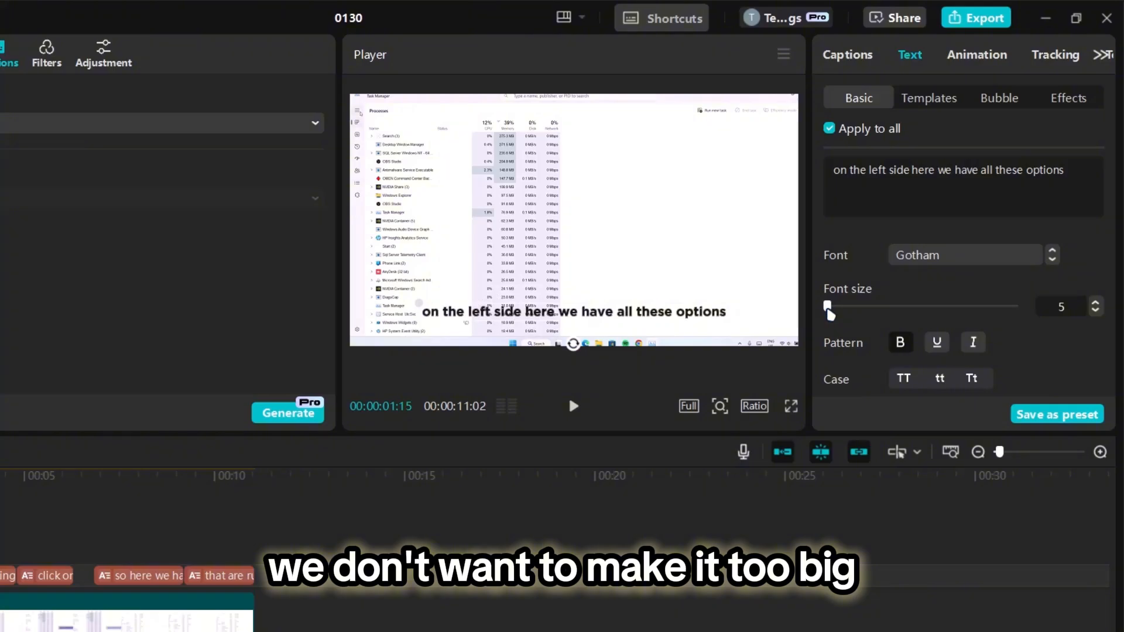
{"action": "mouse_move", "coordinate": [633, 311]}
{"action": "left_mouse_down"}
{"action": "mouse_move", "coordinate": [572, 311]}
{"action": "mouse_move", "coordinate": [577, 330]}
{"action": "left_mouse_up"}
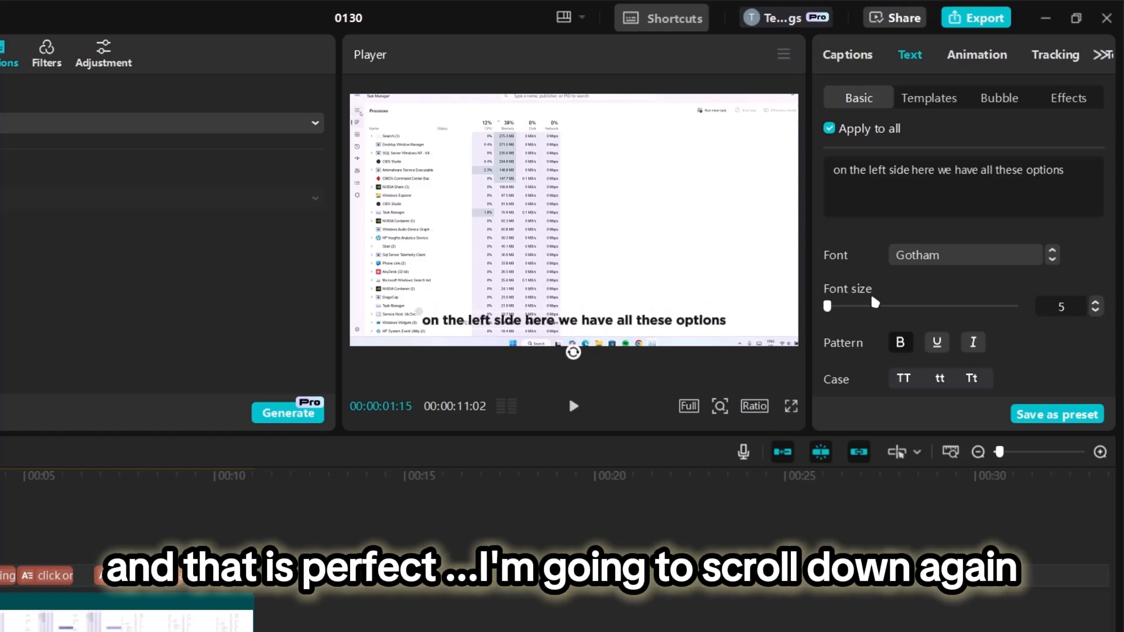
Try several white preset styles on the captions and apply the yellow text preset with a black outline.
{"action": "scroll", "coordinate": [948, 298], "scroll_direction": "down", "scroll_amount": 5}
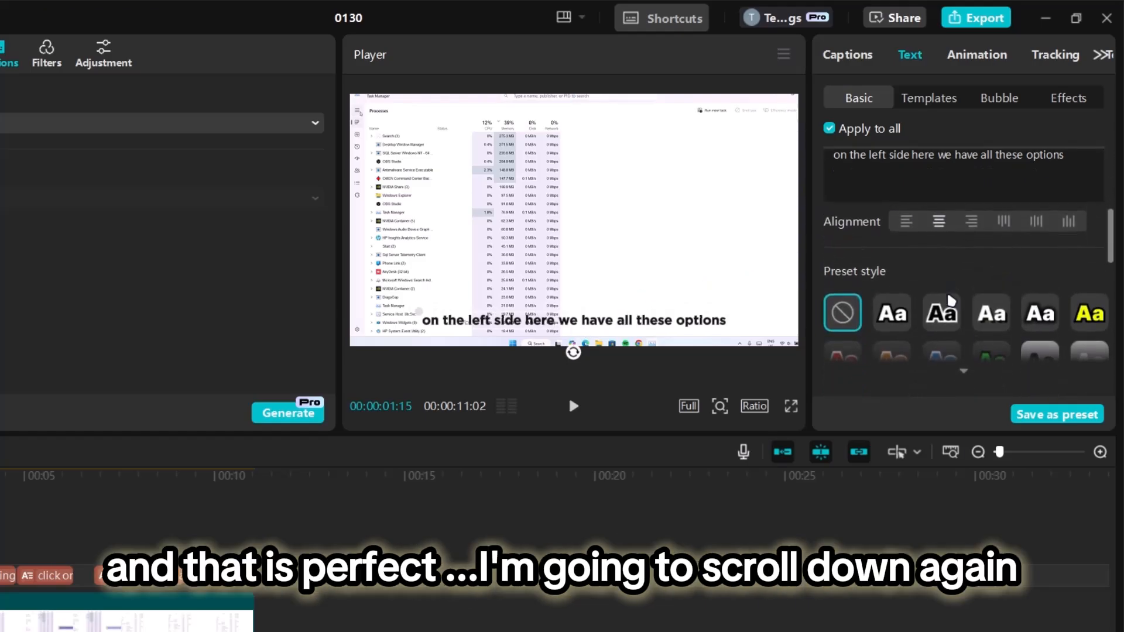
{"action": "scroll", "coordinate": [950, 300], "scroll_direction": "up", "scroll_amount": 2}
{"action": "scroll", "coordinate": [913, 311], "scroll_direction": "down", "scroll_amount": 3}
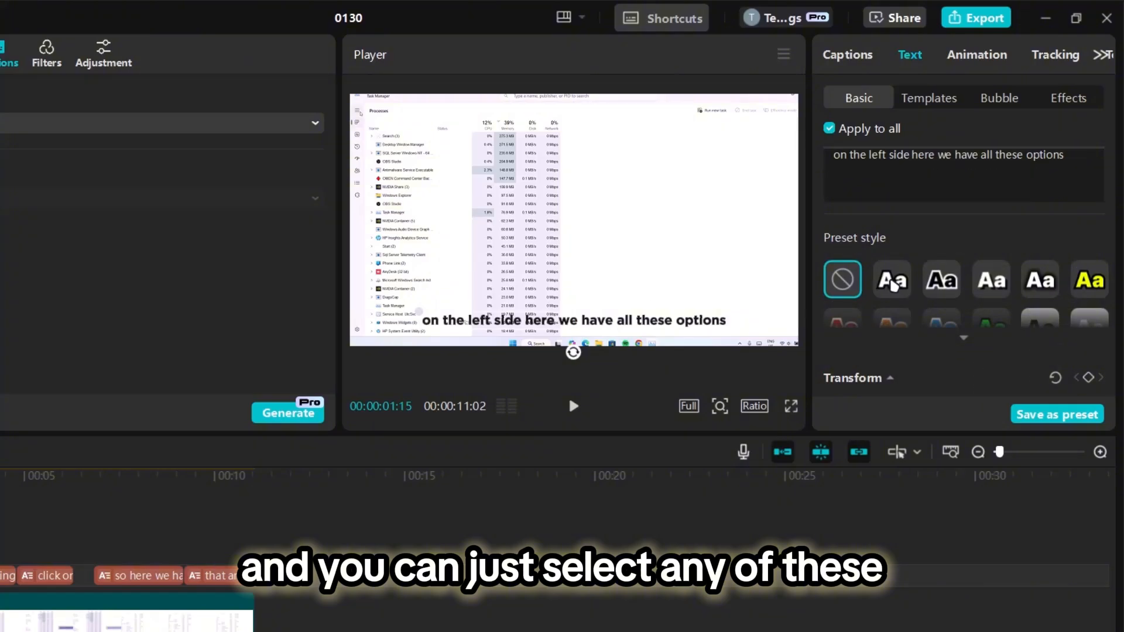
{"action": "left_click", "coordinate": [893, 284]}
{"action": "left_click", "coordinate": [937, 284]}
{"action": "left_click", "coordinate": [1002, 284]}
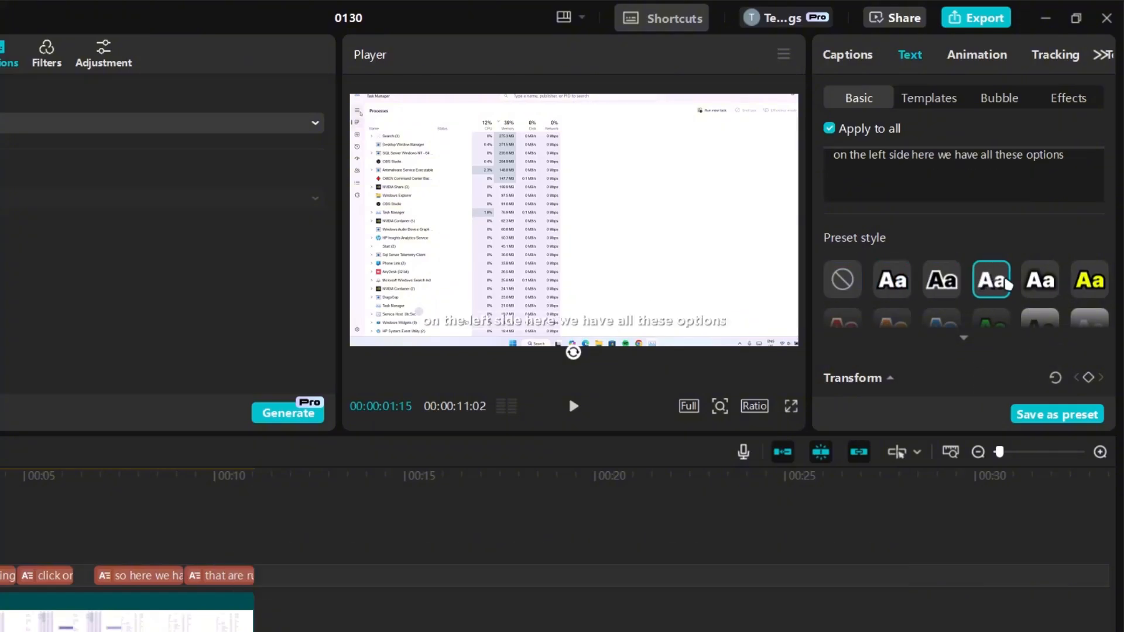
{"action": "left_click", "coordinate": [1039, 283]}
{"action": "left_click", "coordinate": [963, 337]}
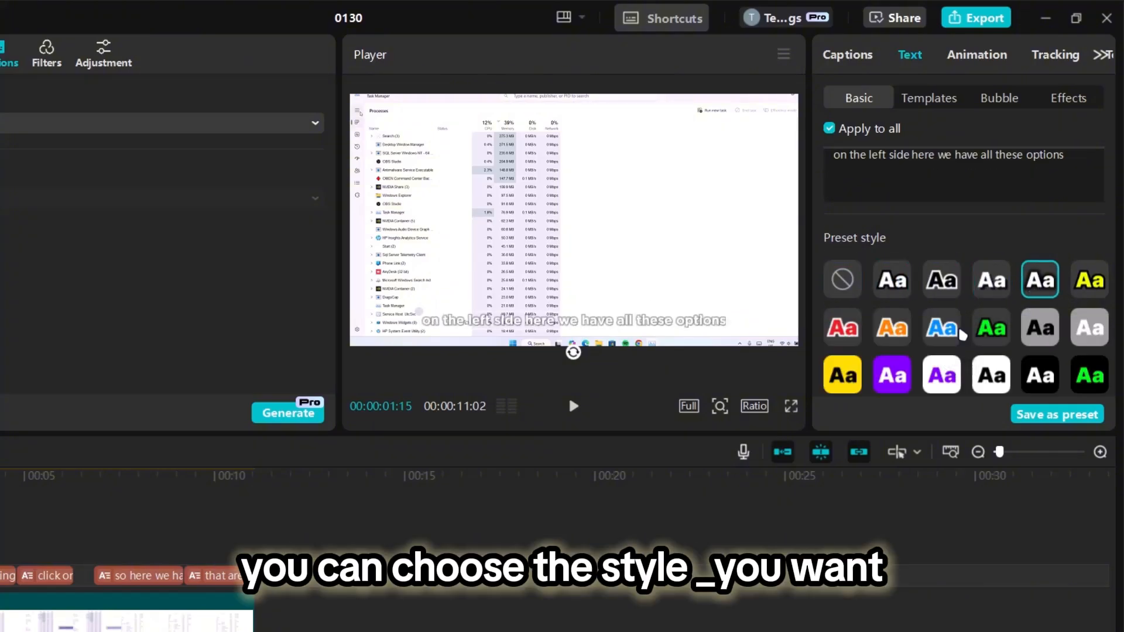
{"action": "scroll", "coordinate": [963, 334], "scroll_direction": "down", "scroll_amount": 1}
{"action": "scroll", "coordinate": [1071, 293], "scroll_direction": "up", "scroll_amount": 1}
{"action": "left_click", "coordinate": [1077, 289]}
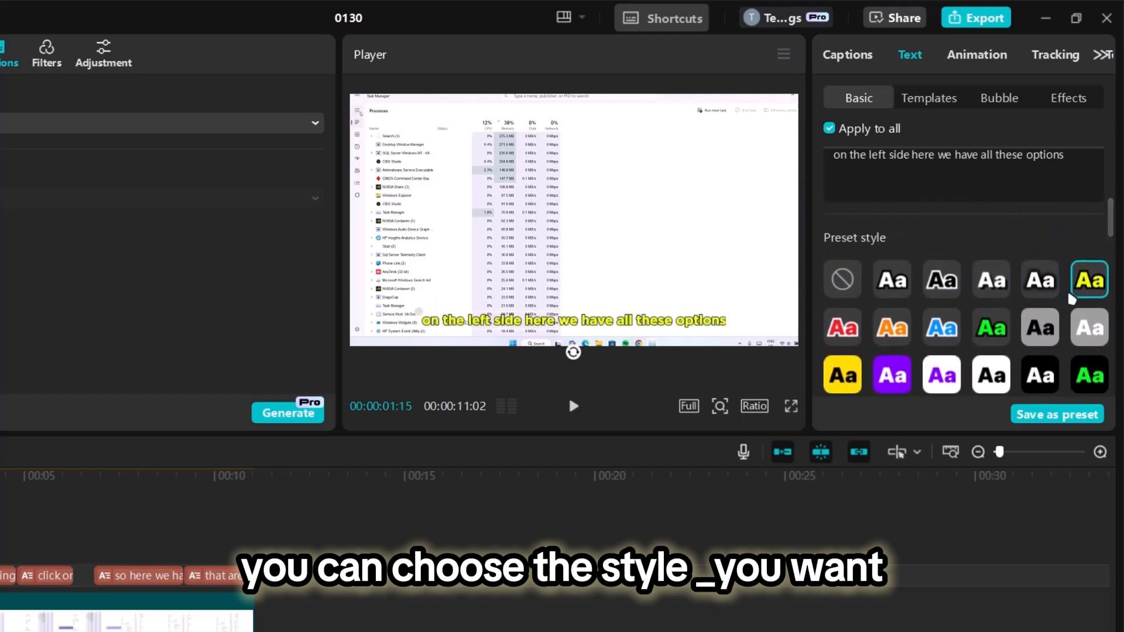
Try enlarging the captions to 112% scale and return them to 100%.
{"action": "scroll", "coordinate": [1075, 293], "scroll_direction": "down", "scroll_amount": 4}
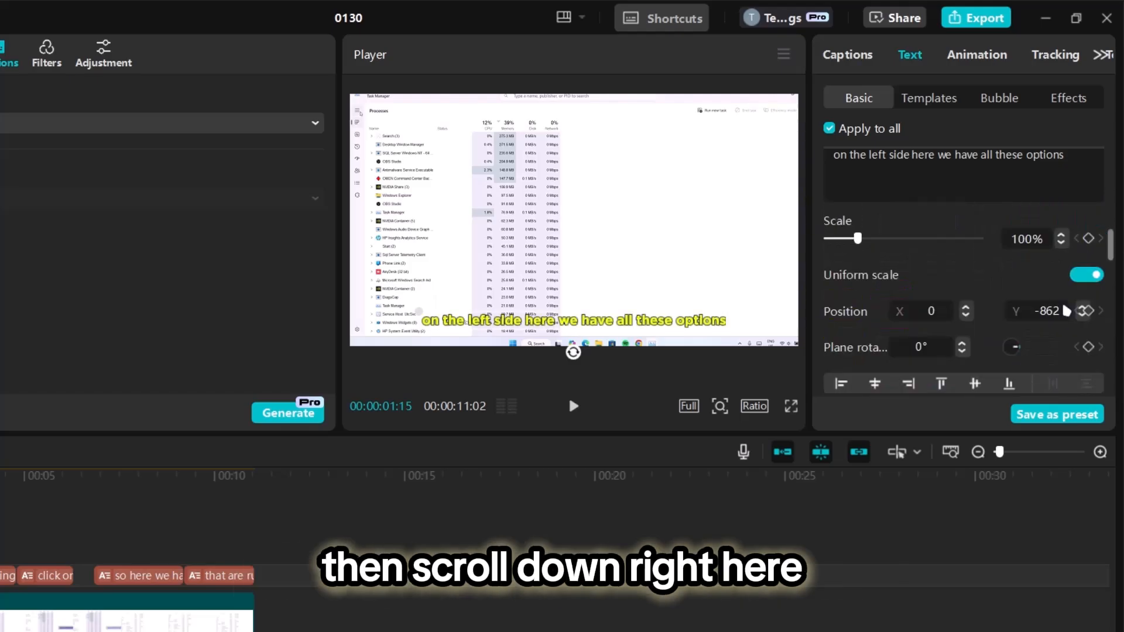
{"action": "scroll", "coordinate": [1059, 304], "scroll_direction": "up", "scroll_amount": 1}
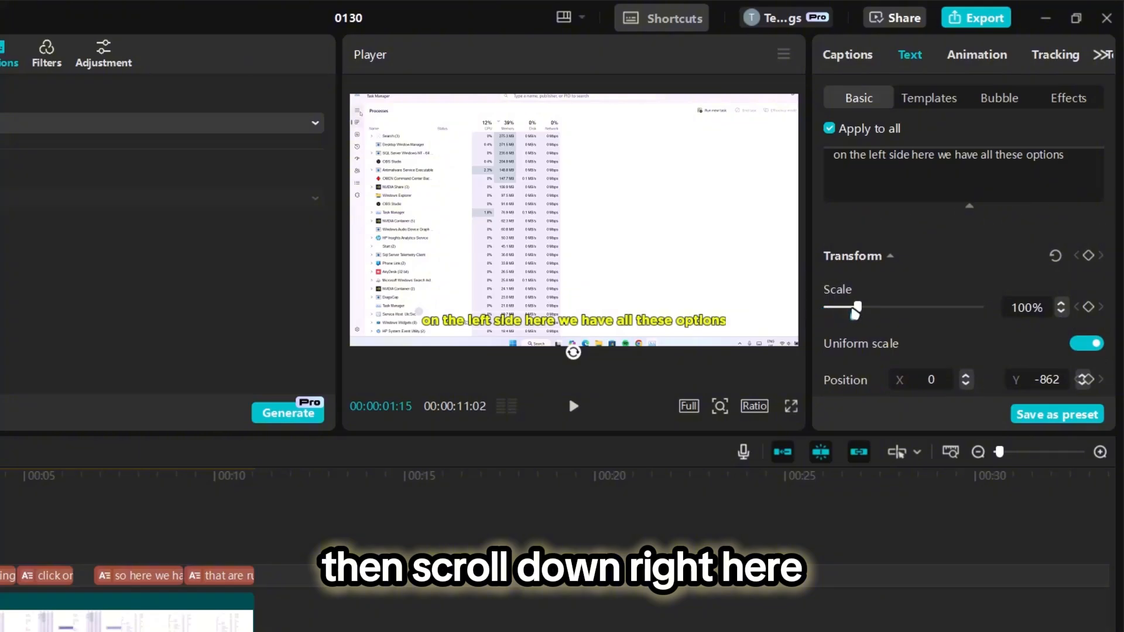
{"action": "left_click_drag", "start_coordinate": [858, 308], "coordinate": [864, 311]}
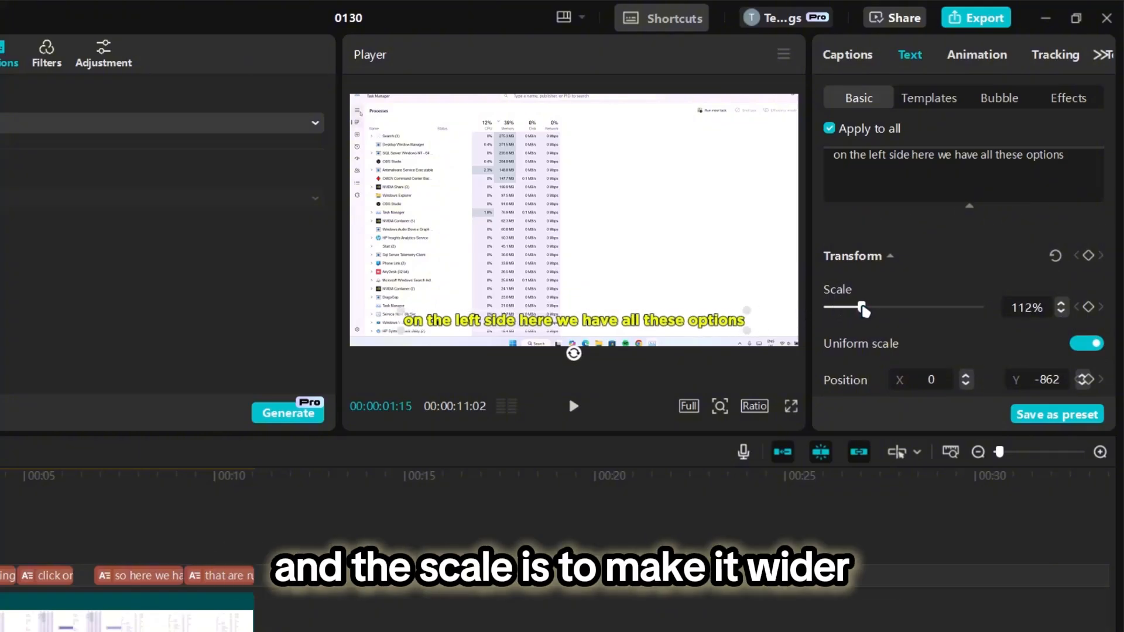
{"action": "left_click_drag", "start_coordinate": [863, 310], "coordinate": [861, 310]}
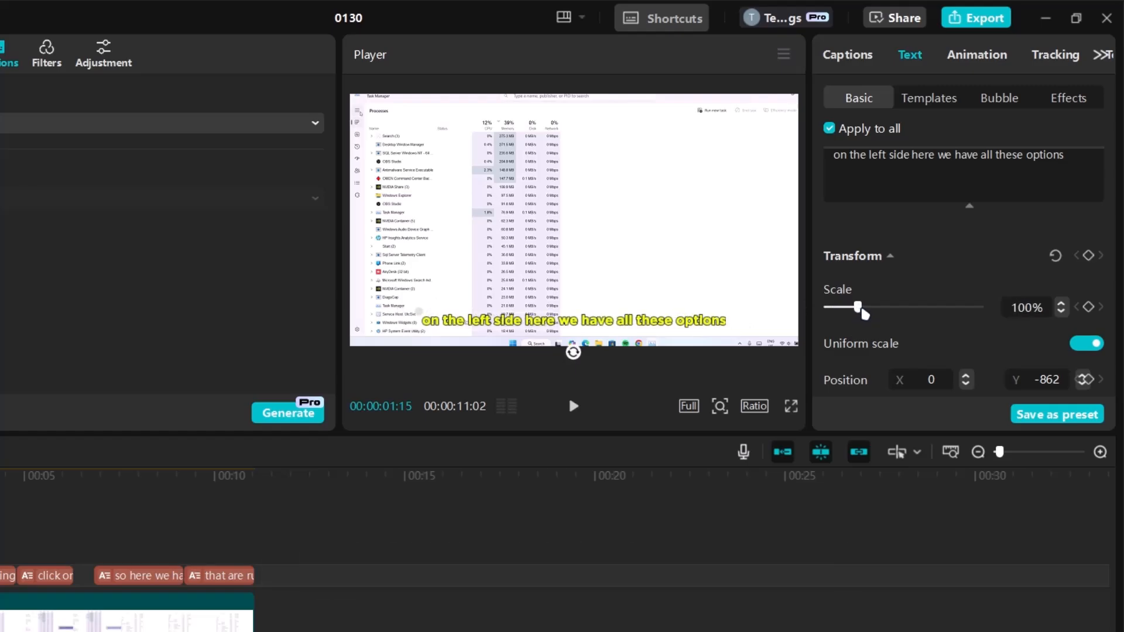
Try a caption opacity of 68%, and settle on 93% for all captions.
{"action": "scroll", "coordinate": [879, 328], "scroll_direction": "down", "scroll_amount": 5}
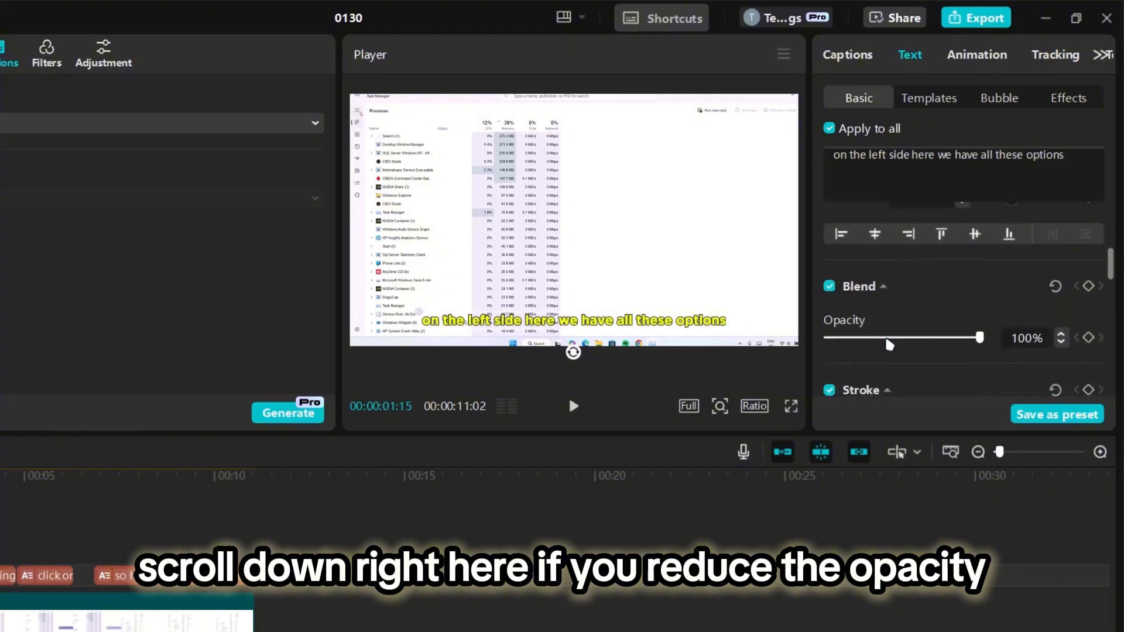
{"action": "scroll", "coordinate": [937, 310], "scroll_direction": "down", "scroll_amount": 2}
{"action": "left_click_drag", "start_coordinate": [978, 278], "coordinate": [932, 278]}
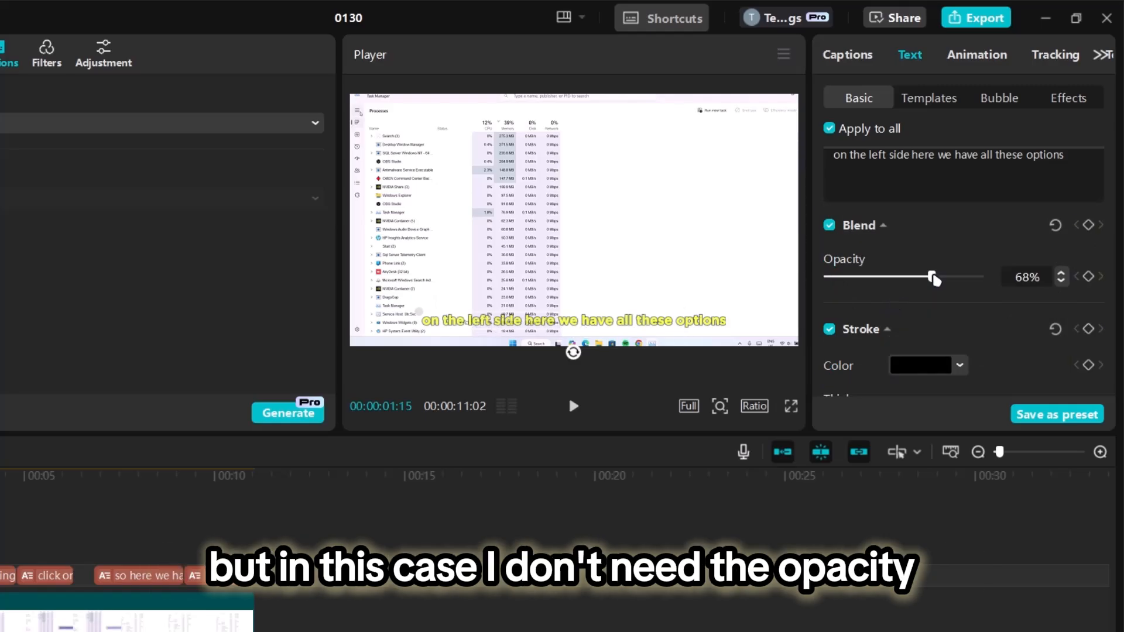
{"action": "left_click_drag", "start_coordinate": [933, 280], "coordinate": [976, 280]}
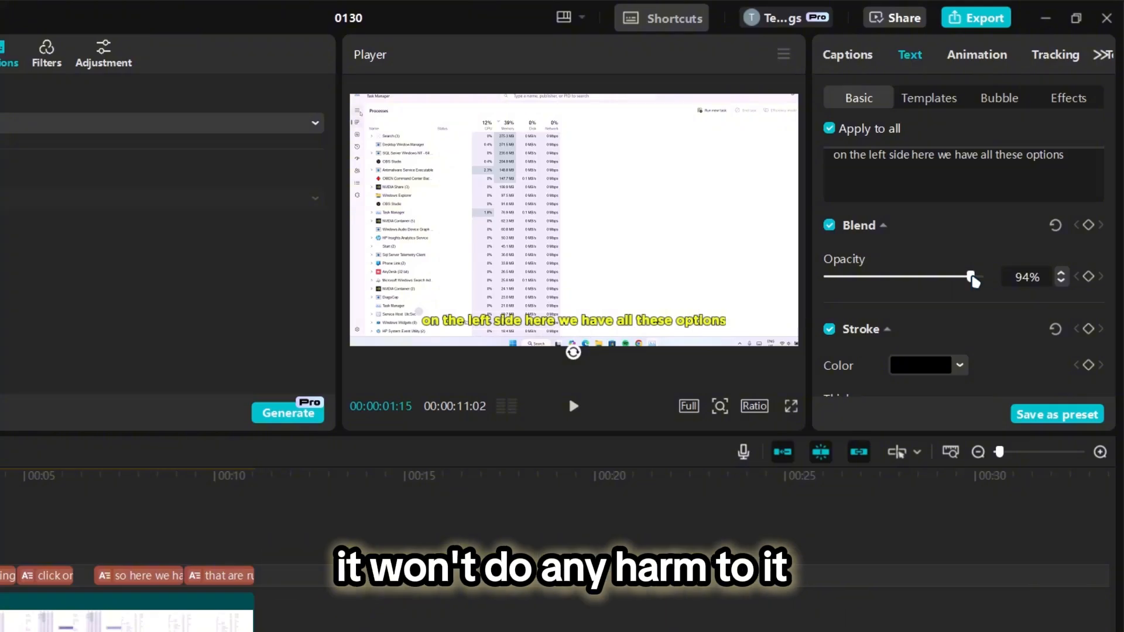
Increase the thickness of the captions' black stroke to 58.
{"action": "scroll", "coordinate": [969, 339], "scroll_direction": "down", "scroll_amount": 2}
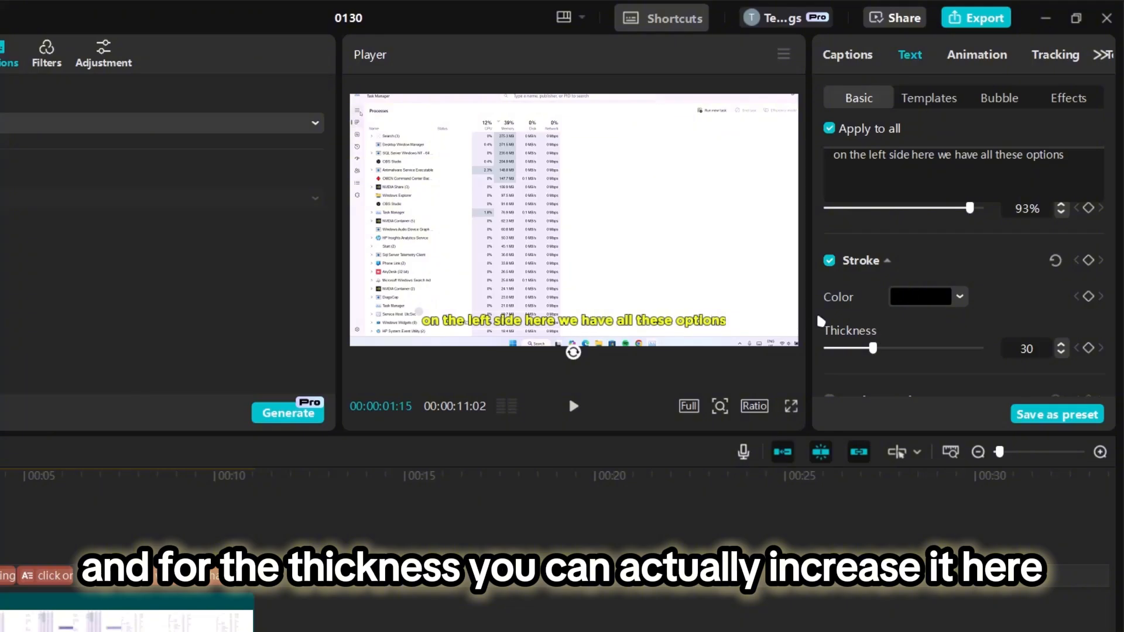
{"action": "left_click_drag", "start_coordinate": [873, 349], "coordinate": [909, 348]}
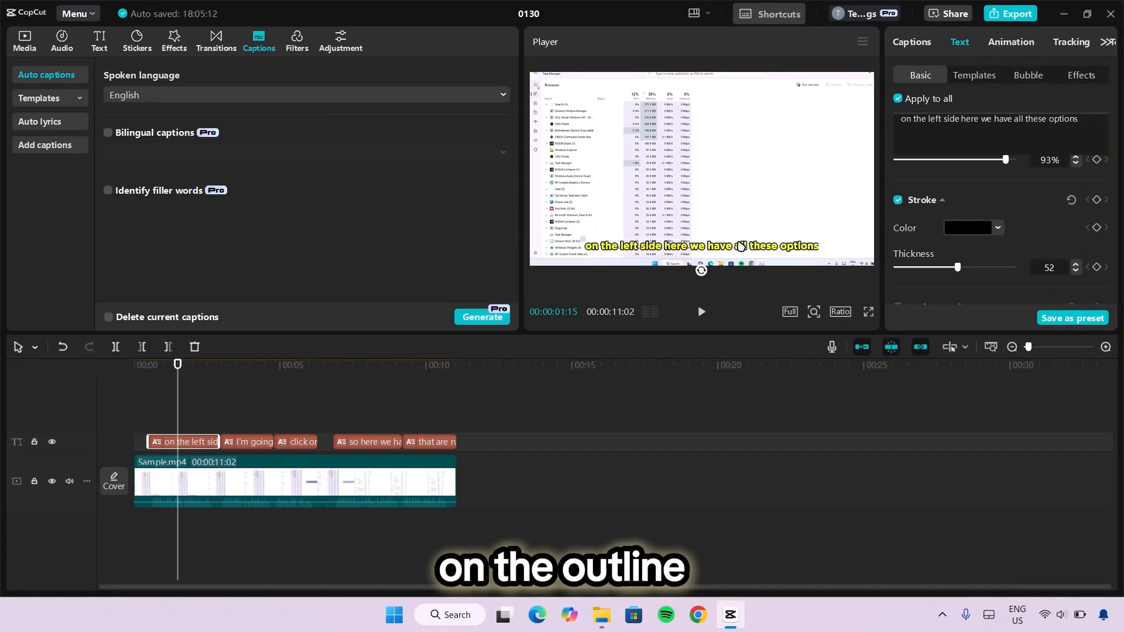
{"action": "left_click_drag", "start_coordinate": [966, 268], "coordinate": [969, 271]}
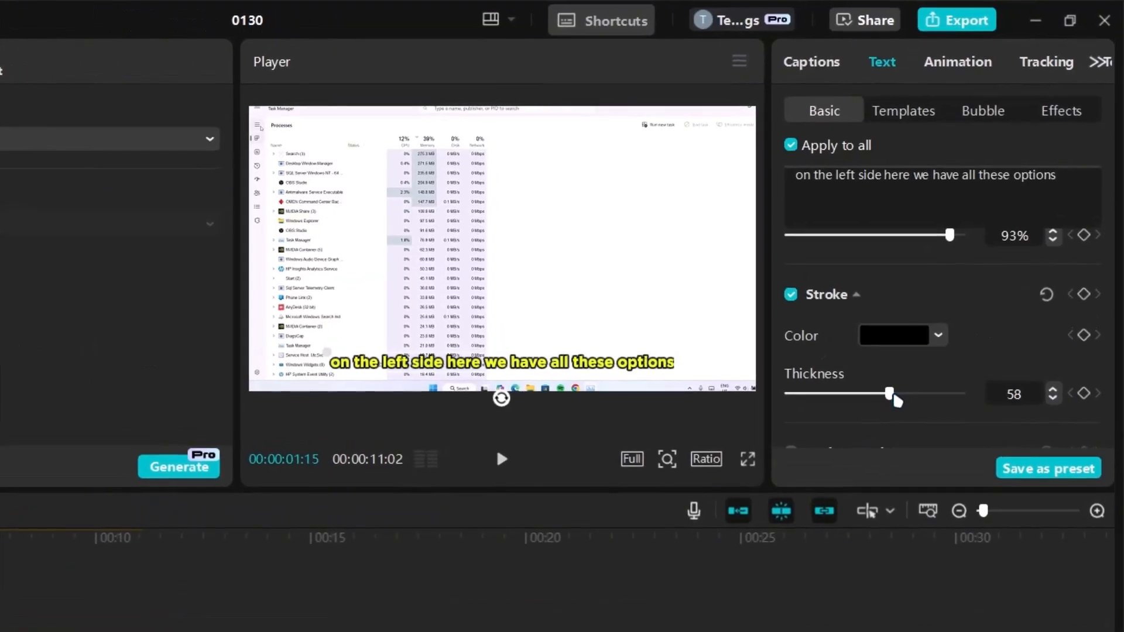
Check the caption background settings and open the first caption's text for editing directly in the preview.
{"action": "scroll", "coordinate": [943, 371], "scroll_direction": "down", "scroll_amount": 5}
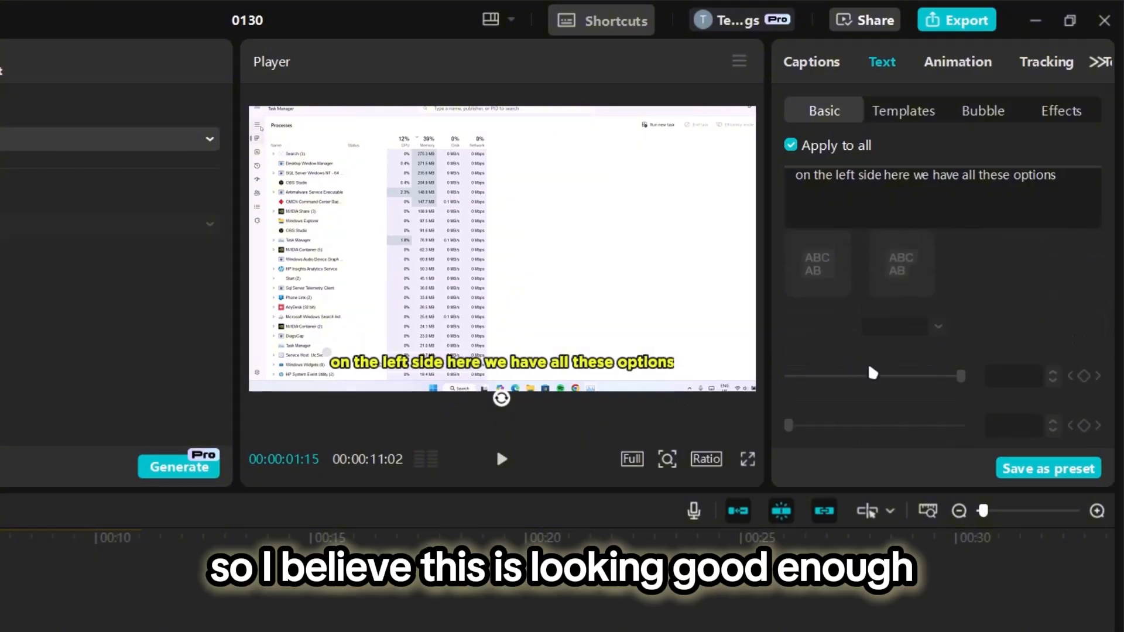
{"action": "scroll", "coordinate": [871, 371], "scroll_direction": "up", "scroll_amount": 3}
{"action": "scroll", "coordinate": [871, 372], "scroll_direction": "up", "scroll_amount": 1}
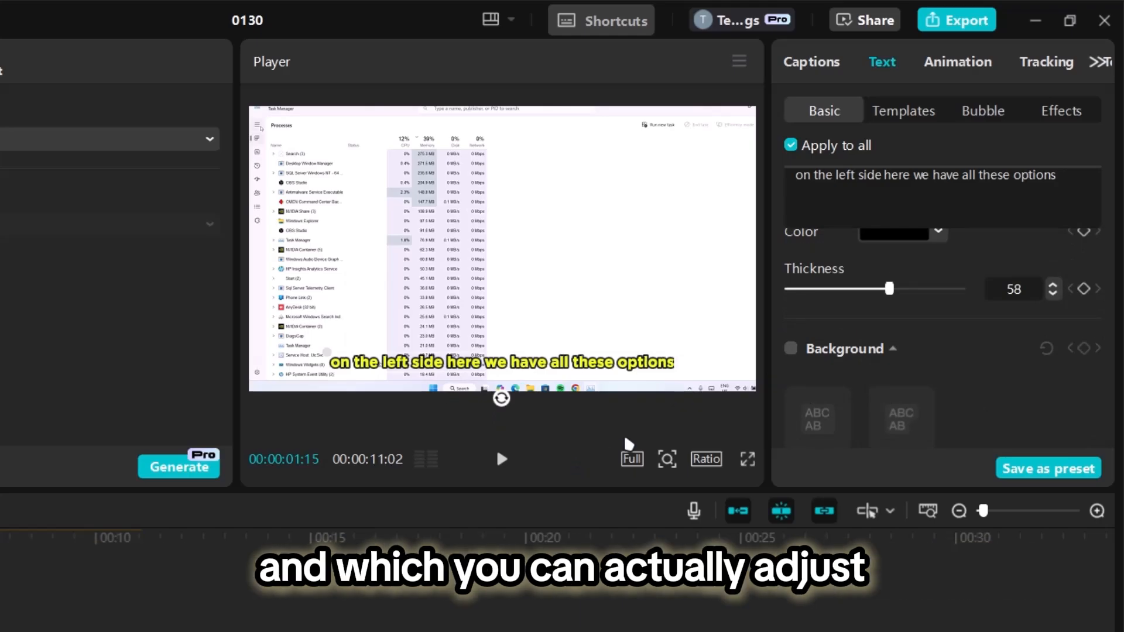
{"action": "double_click", "coordinate": [485, 364]}
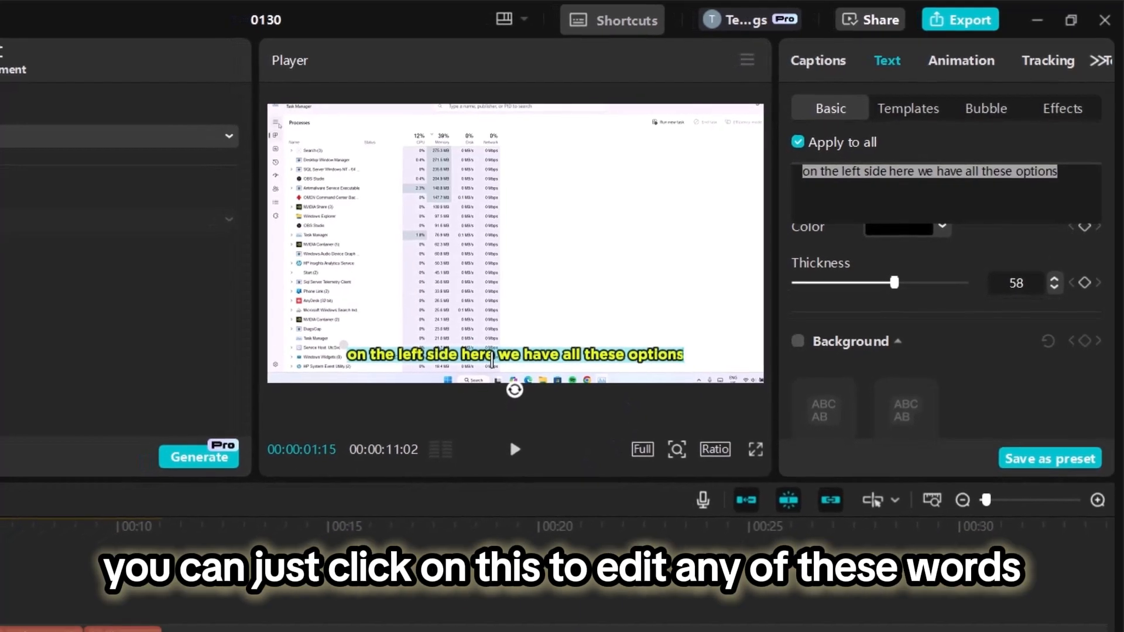
{"action": "left_click_drag", "start_coordinate": [485, 365], "coordinate": [468, 365]}
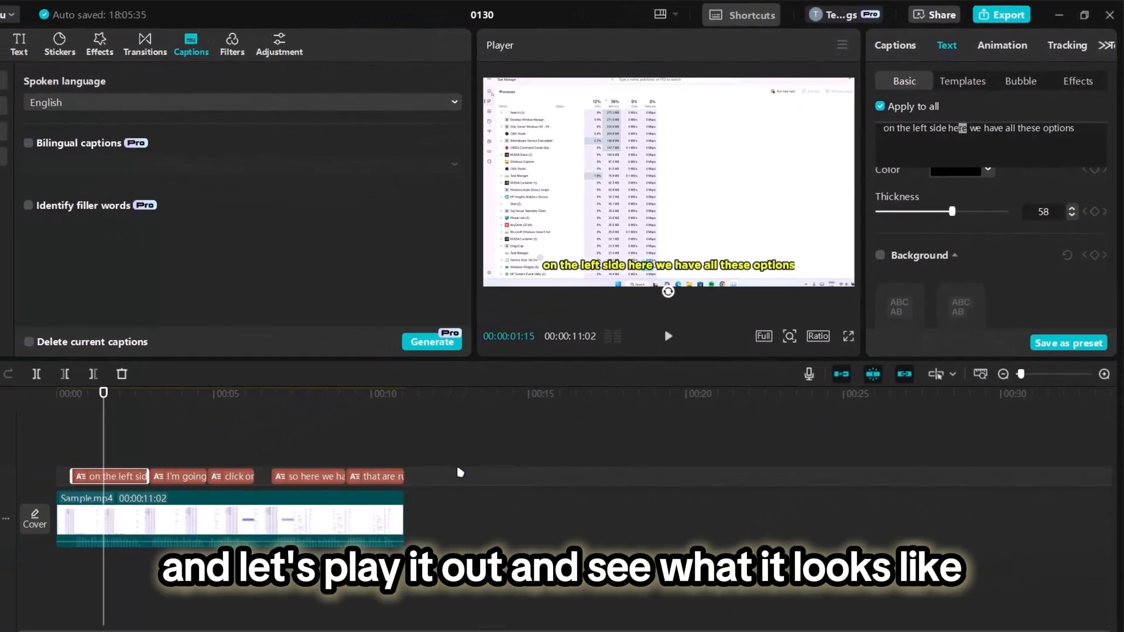
Deselect the caption, return the playhead to the start of the first caption, and play the video to review the styled captions.
{"action": "left_click", "coordinate": [483, 528]}
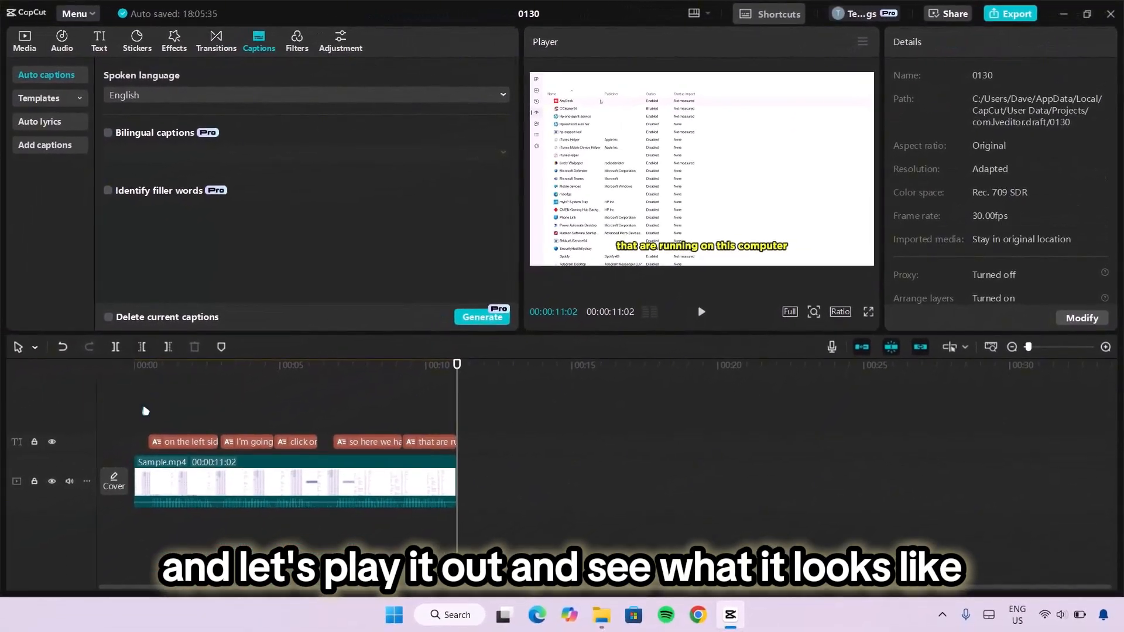
{"action": "left_click", "coordinate": [145, 411]}
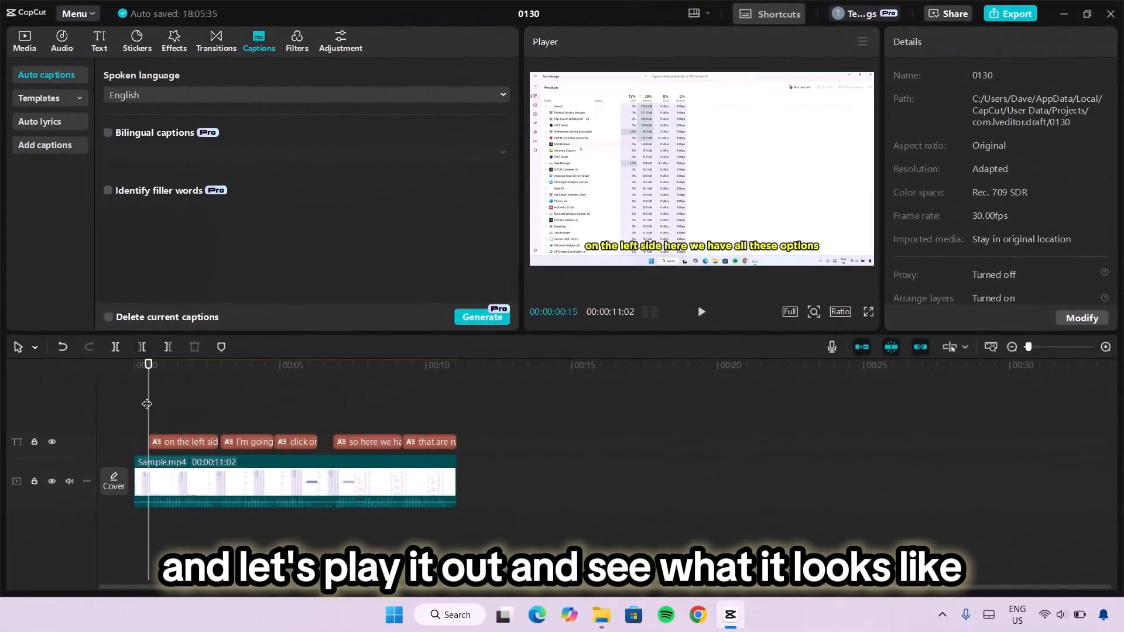
{"action": "key", "text": "space"}
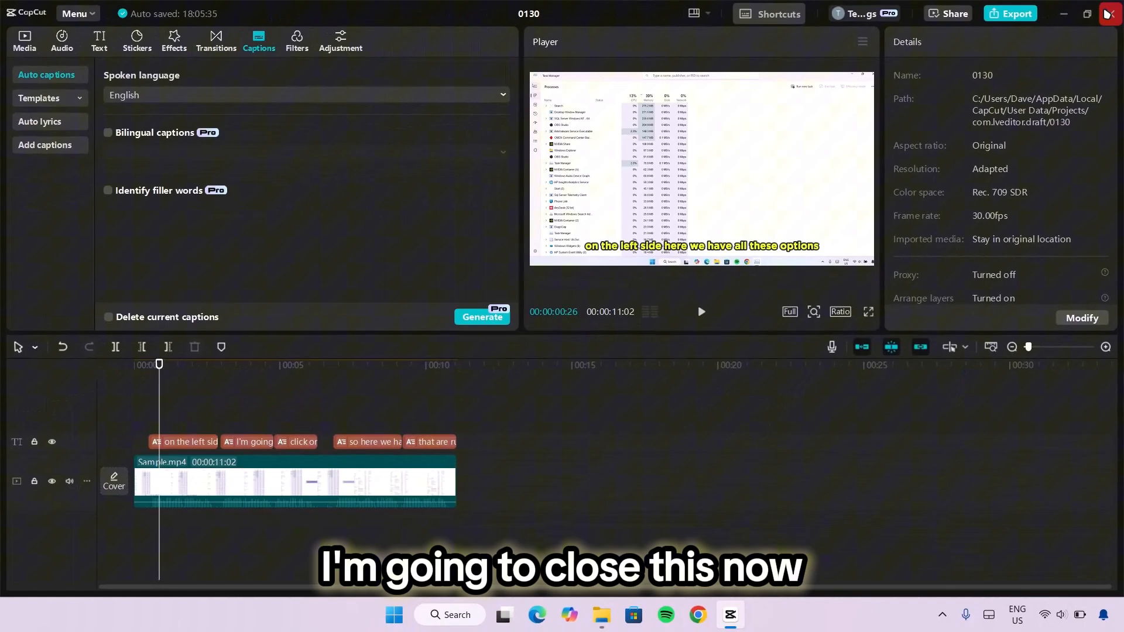
Close the project, view the Invite friends offer for free Pro on the home screen, and dismiss it.
{"action": "left_click", "coordinate": [1106, 13]}
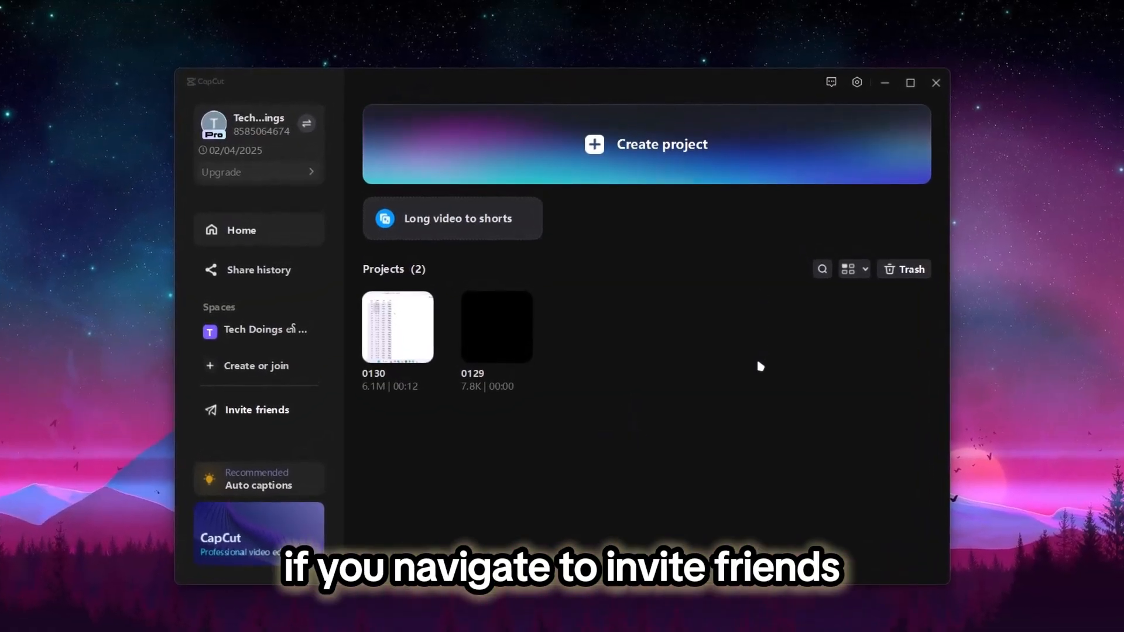
{"action": "left_click", "coordinate": [261, 415]}
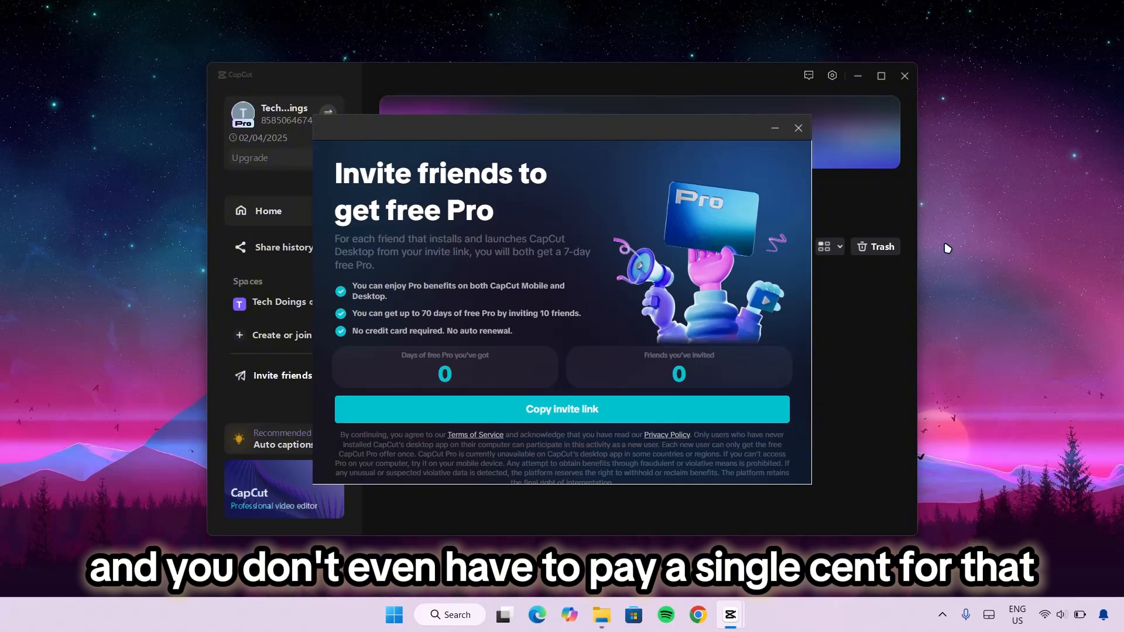
{"action": "left_click", "coordinate": [798, 130]}
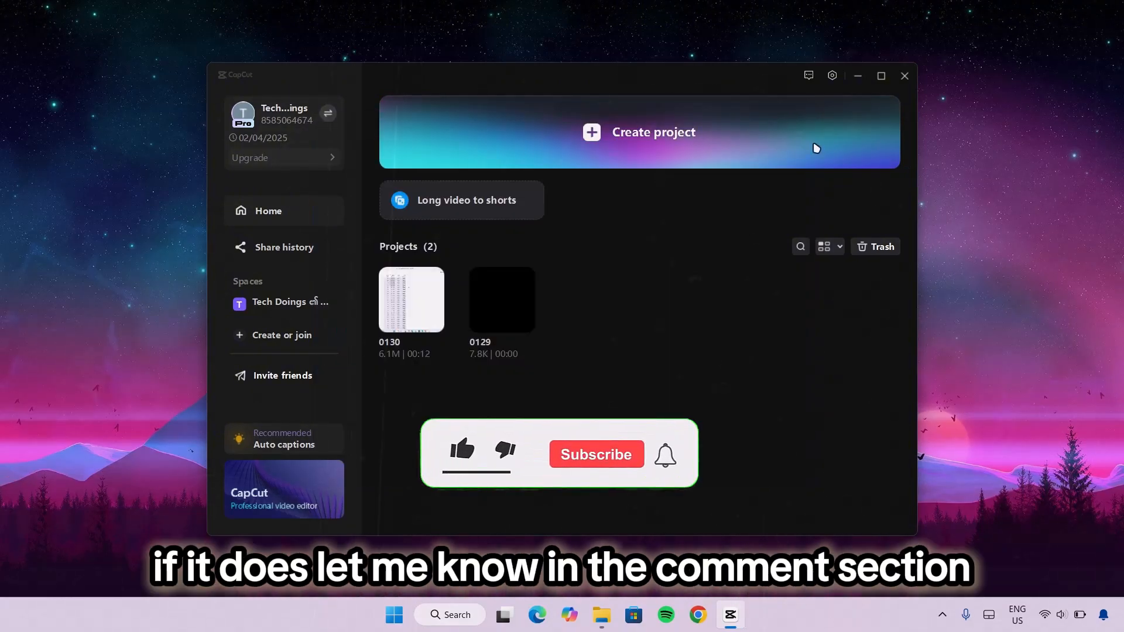